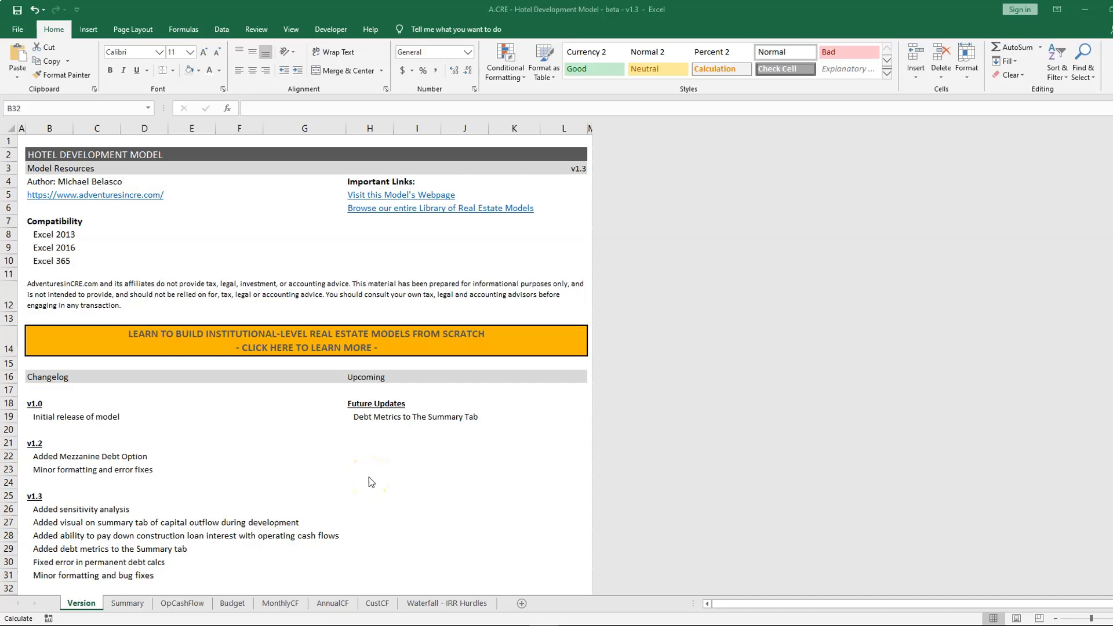
# Review the v1.3 entries in the Version sheet's changelog one by one, from sensitivity analysis to minor formatting and bug fixes.
pyautogui.scroll(-2, 369, 475)
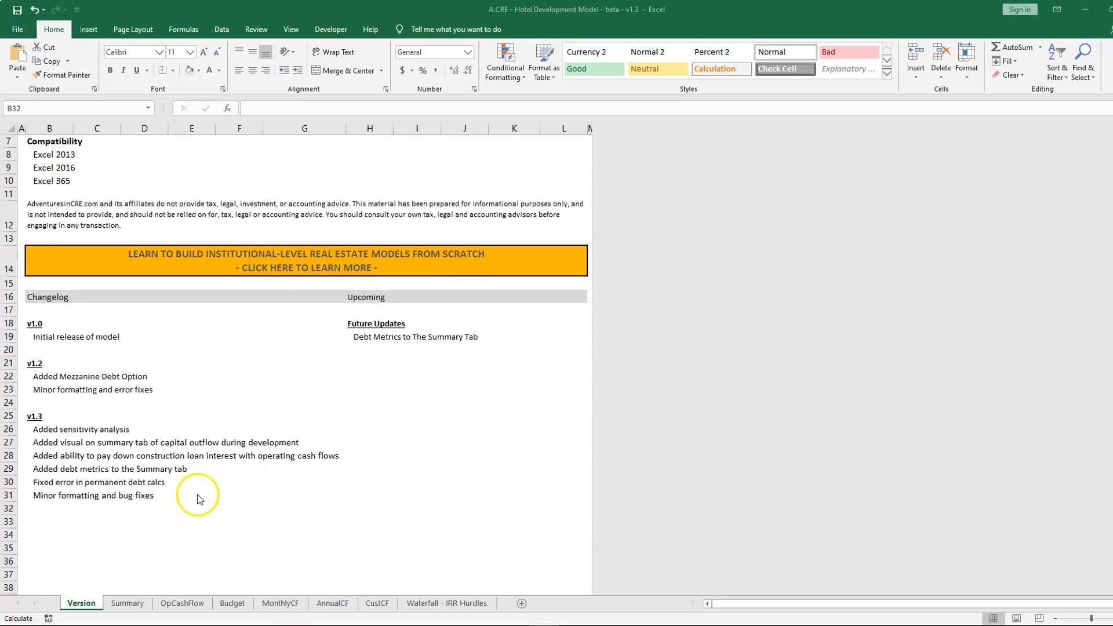
pyautogui.click(47, 428)
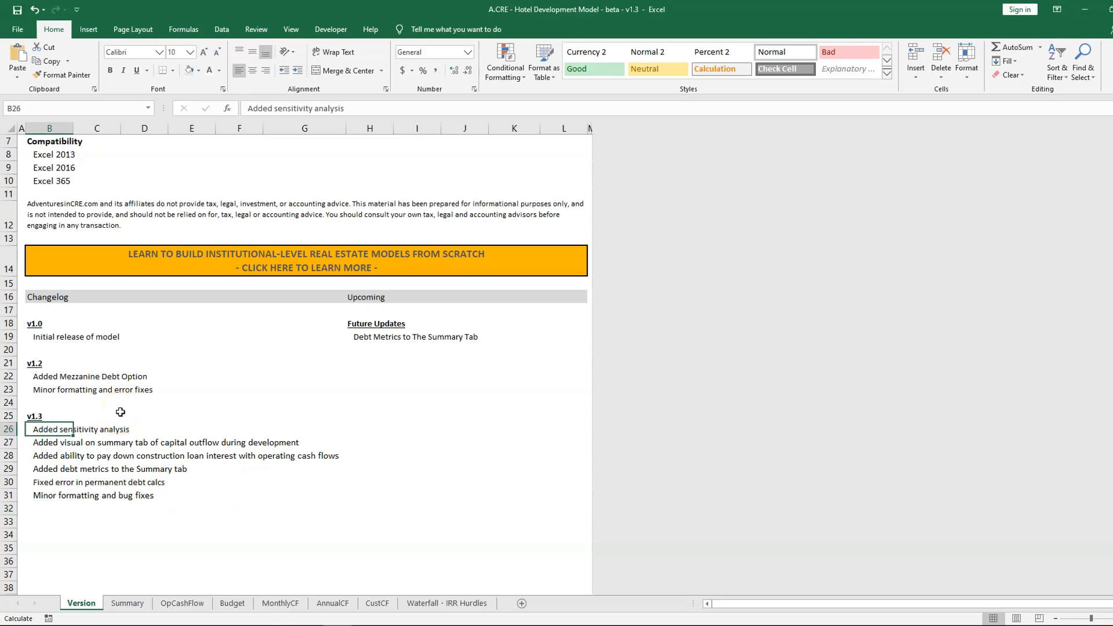
pyautogui.press('Down')
pyautogui.press('Up')
pyautogui.press('Down')
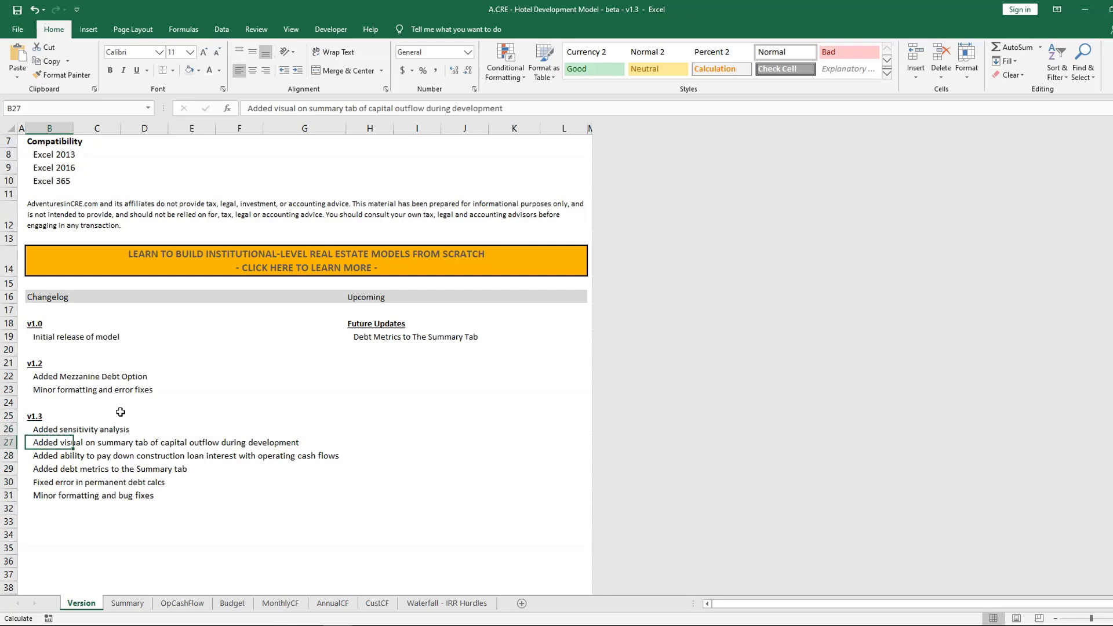
pyautogui.press('Down')
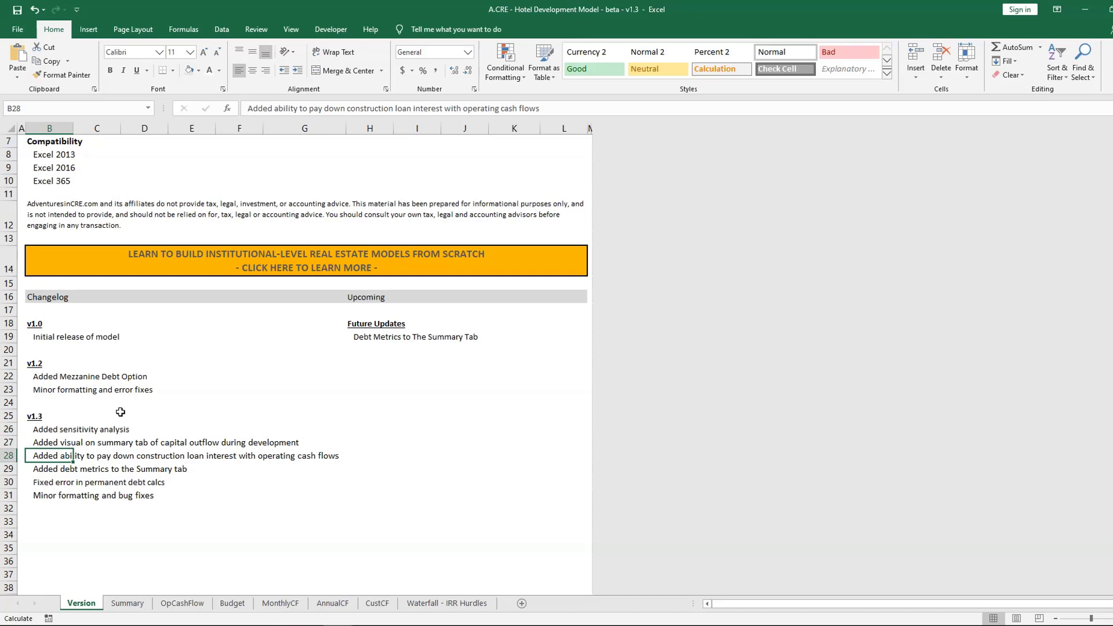
pyautogui.press('Down')
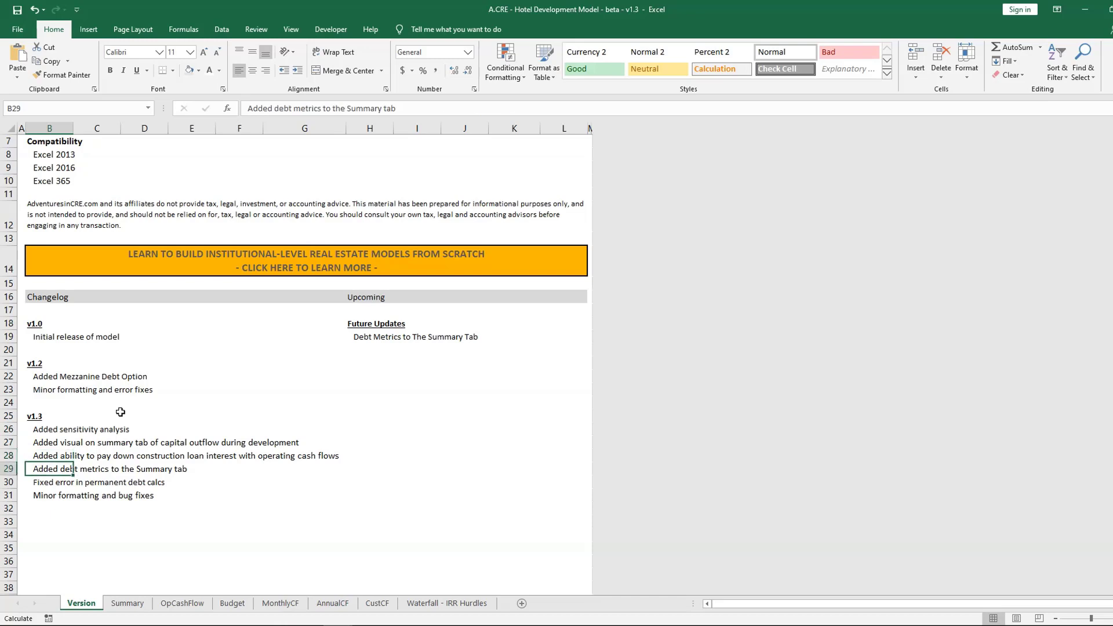
pyautogui.press('Down')
pyautogui.press('Down')
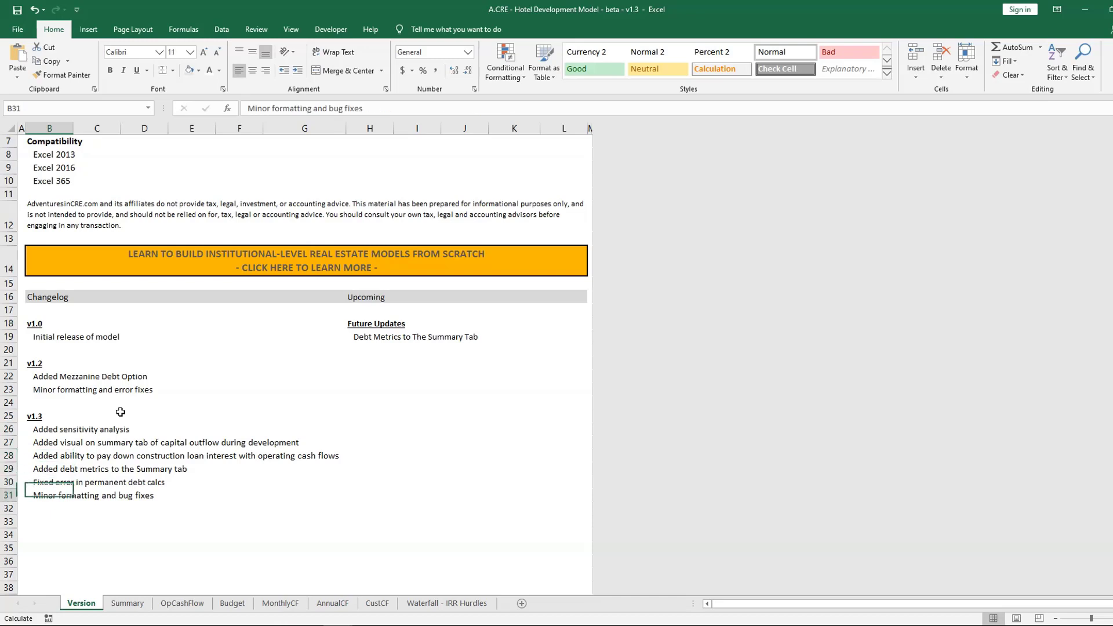
# Delete the "Debt Metrics to The Summary Tab" entry under Future Updates on the Version sheet.
pyautogui.press('Right')
pyautogui.press('Right')
pyautogui.press('Right')
pyautogui.press('Right')
pyautogui.press('Right')
pyautogui.press('Right')
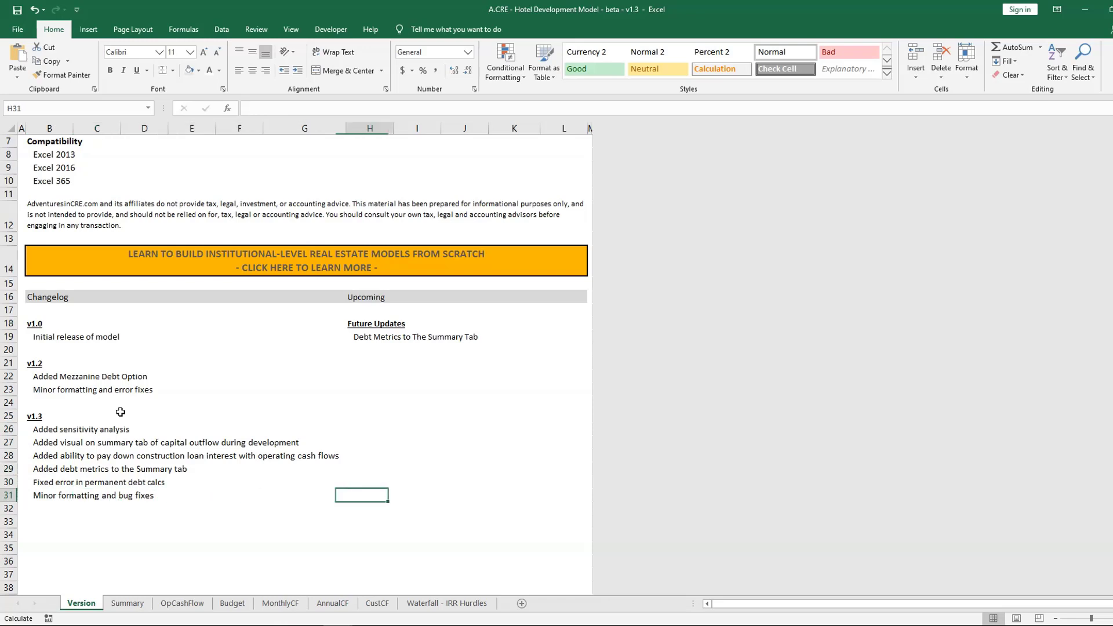
pyautogui.hotkey('ctrl', 'Up')
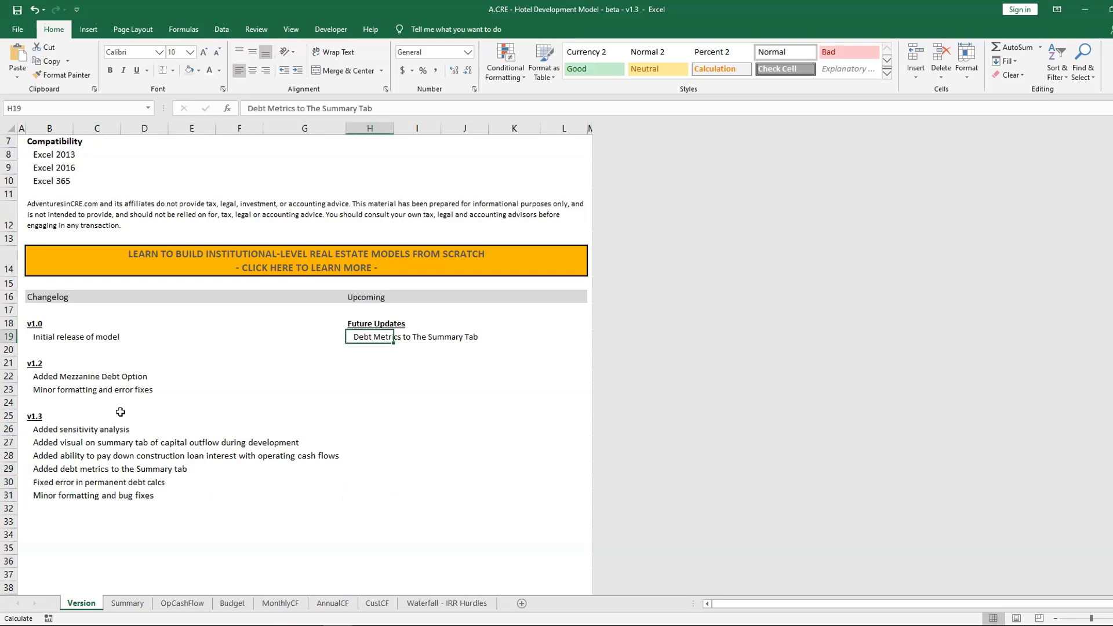
pyautogui.press('Delete')
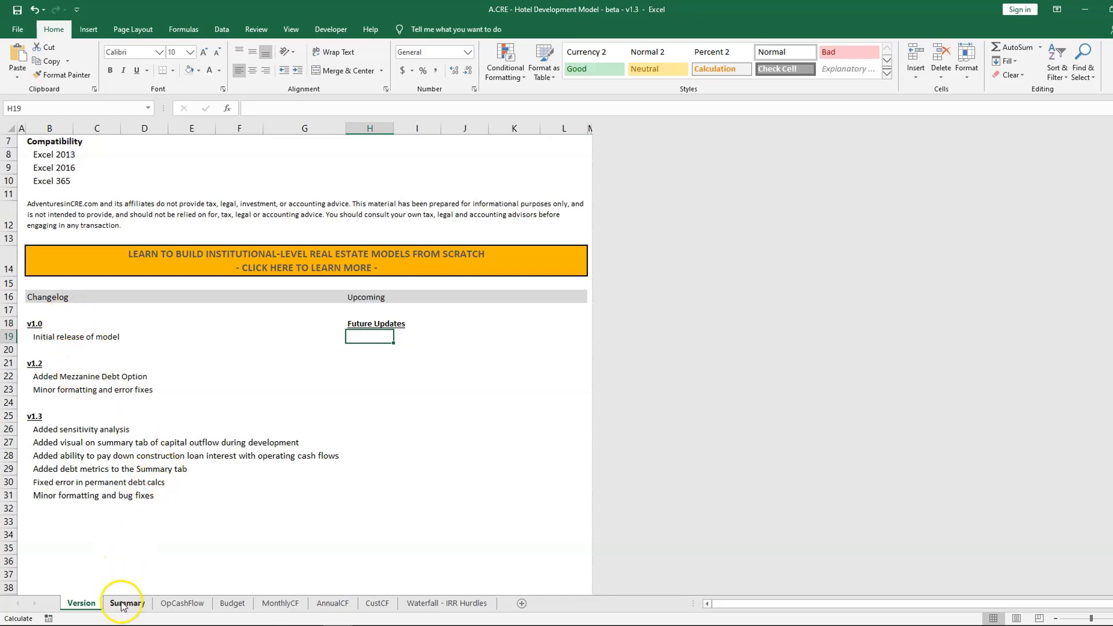
# Compare the changelog's sensitivity analysis entry with the Summary sheet and look over that sheet's sections.
pyautogui.click(69, 431)
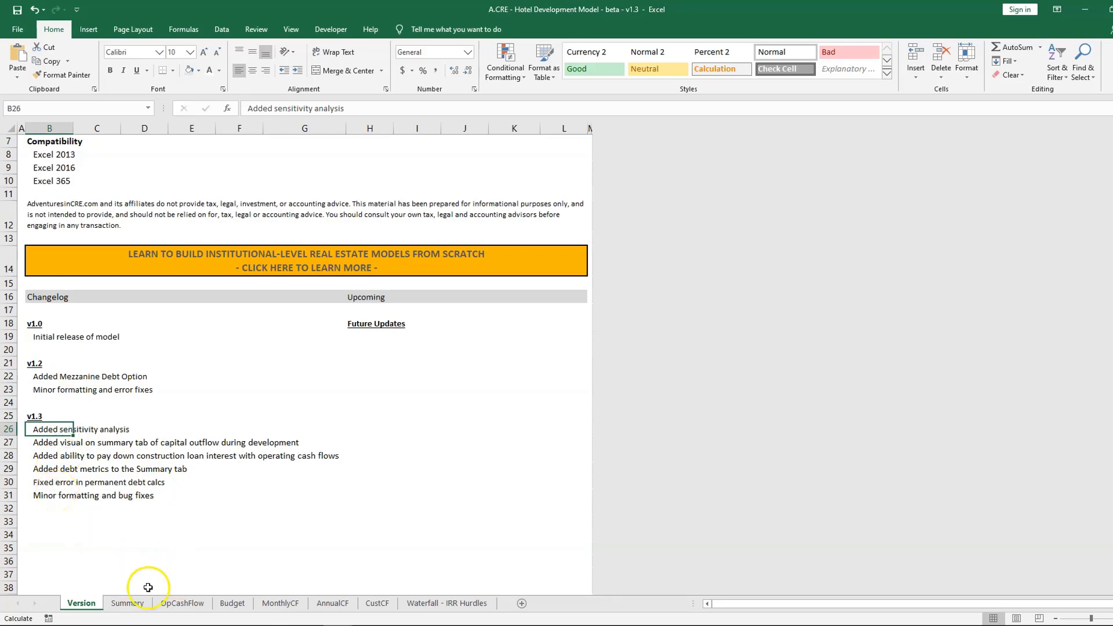
pyautogui.click(127, 603)
pyautogui.click(169, 433)
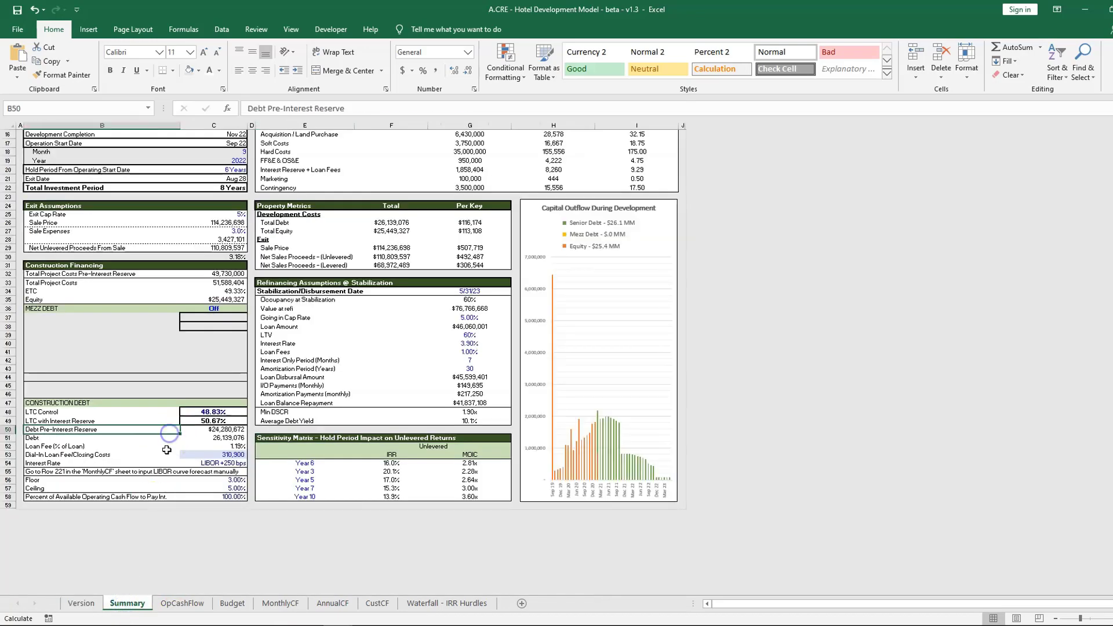
pyautogui.scroll(5, 166, 449)
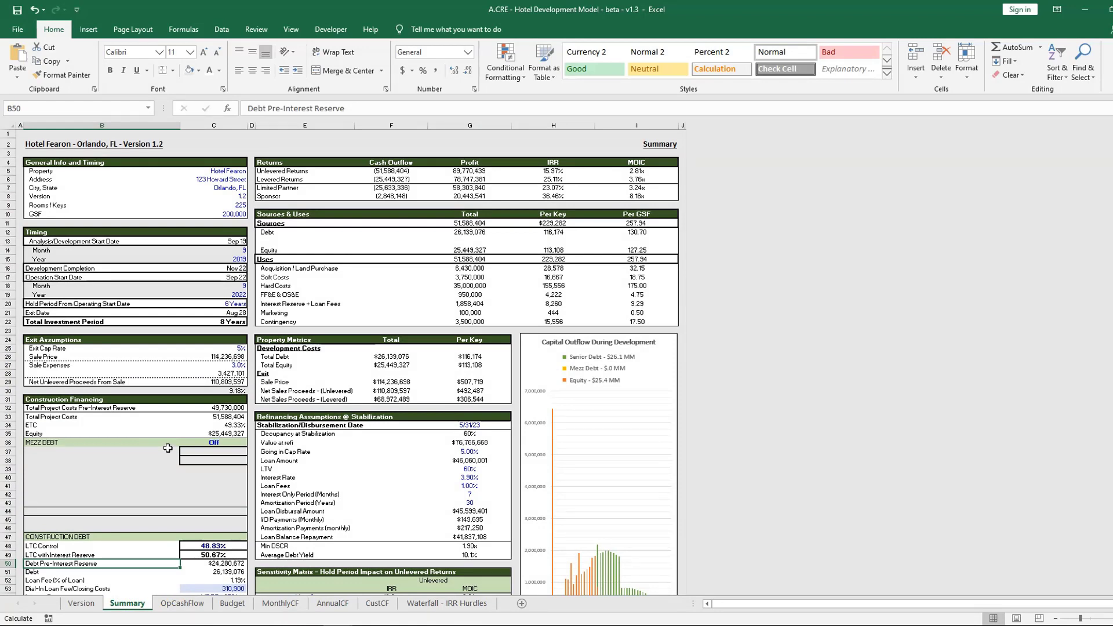
pyautogui.scroll(-2, 171, 394)
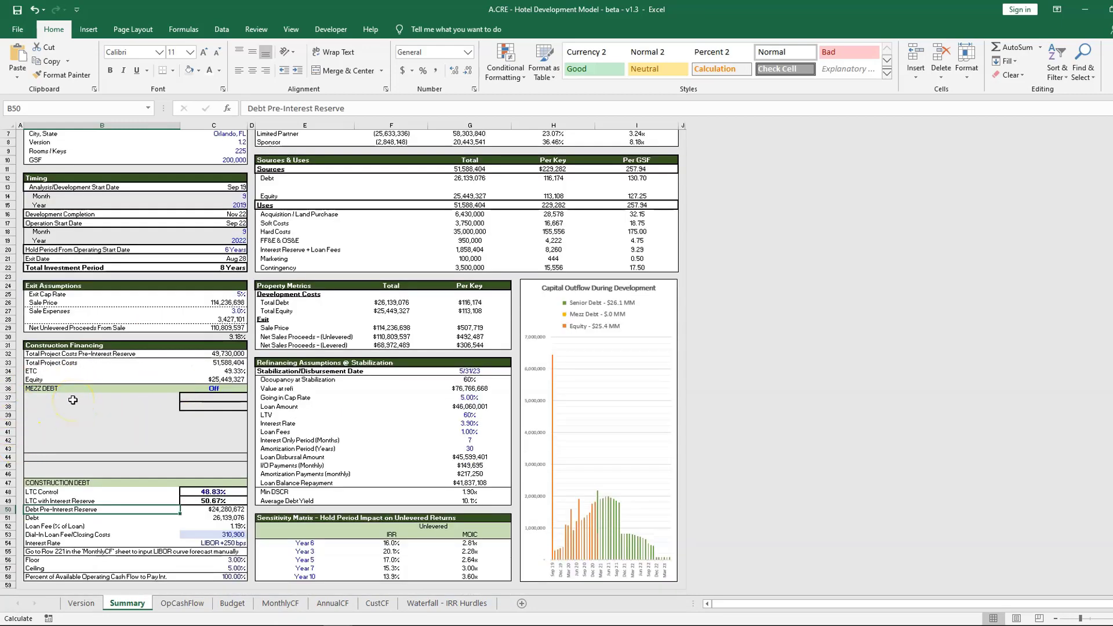
pyautogui.scroll(2, 73, 400)
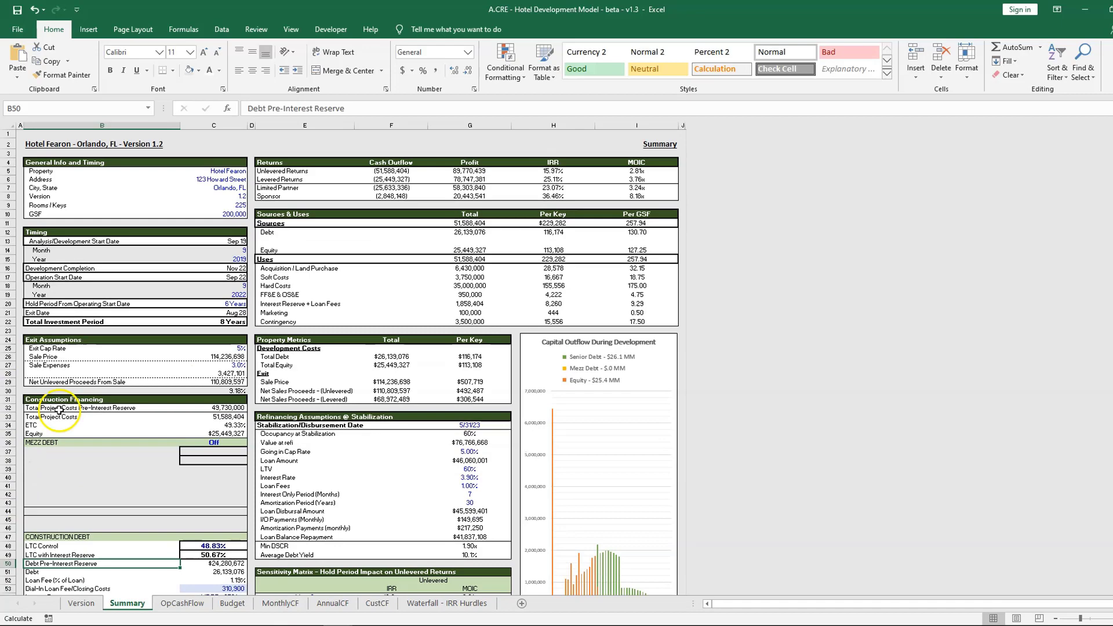
pyautogui.click(81, 603)
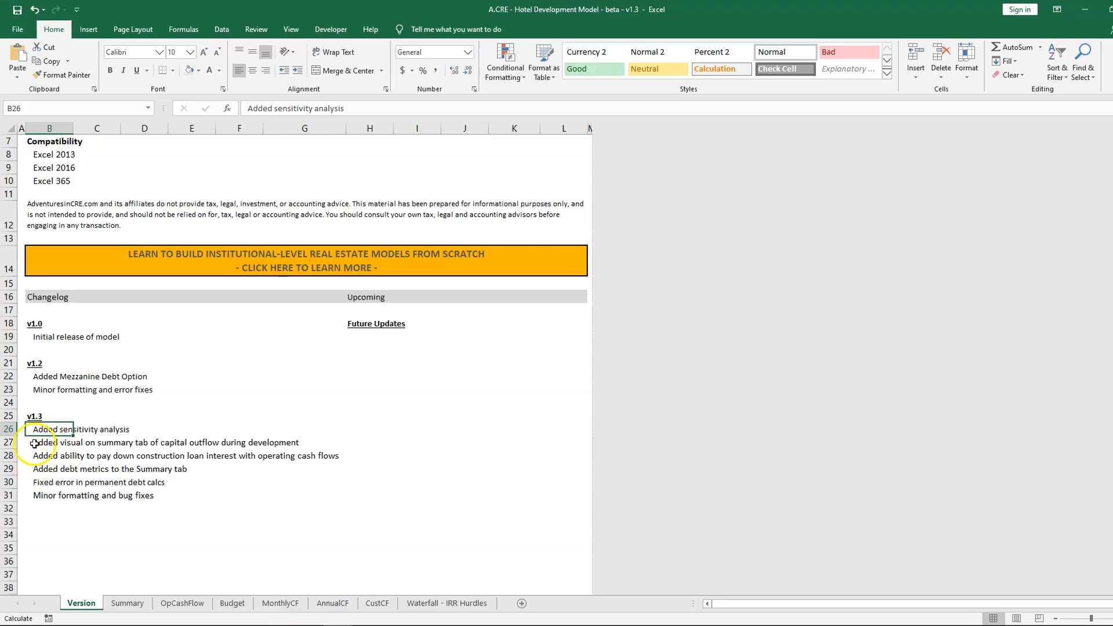
pyautogui.click(141, 603)
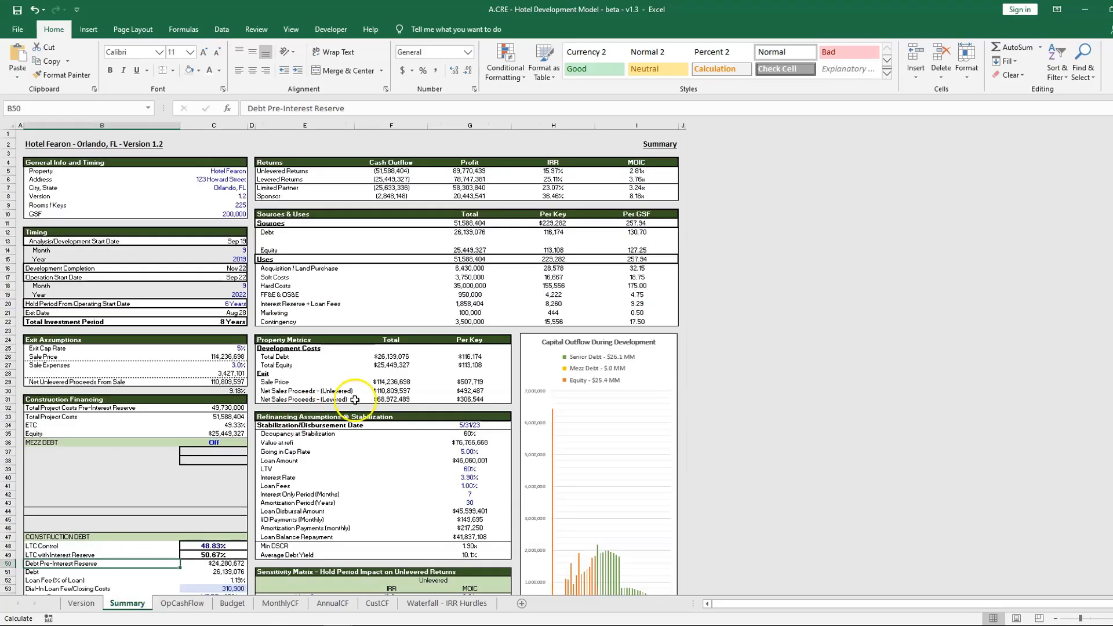
# Examine the hold-period rows and heading of the Sensitivity Matrix for unlevered returns on the Summary sheet.
pyautogui.scroll(-4, 355, 347)
pyautogui.click(306, 494)
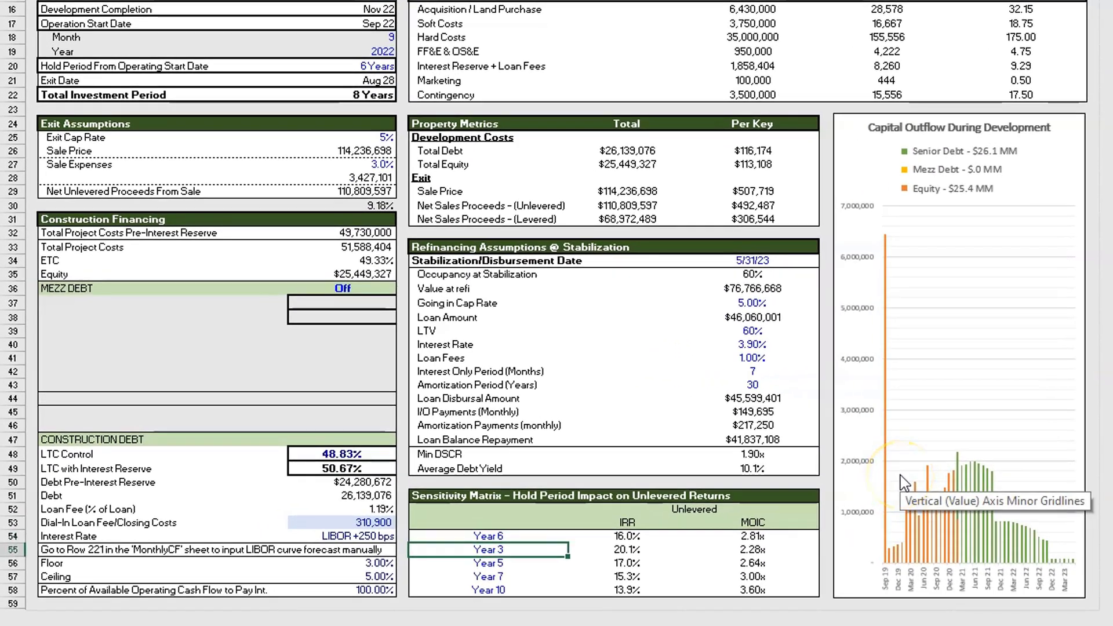
pyautogui.press('Down')
pyautogui.press('Down')
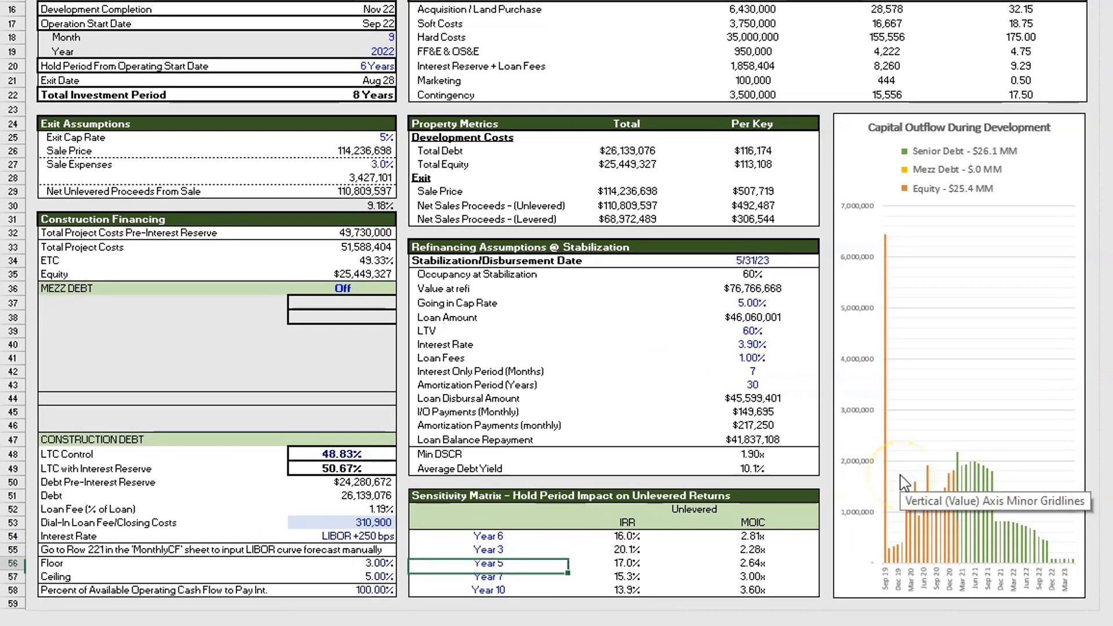
pyautogui.press('Up')
pyautogui.press('Up')
pyautogui.press('Up')
pyautogui.press('Down')
pyautogui.press('Down')
pyautogui.press('Down')
pyautogui.press('Down')
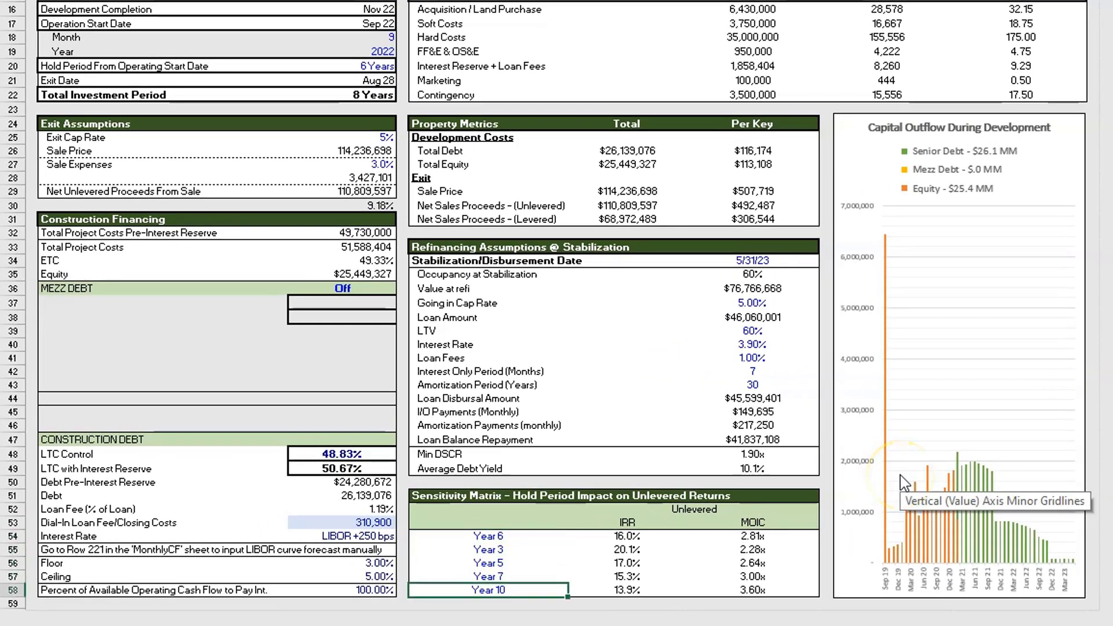
pyautogui.press('Up')
pyautogui.press('Up')
pyautogui.press('Up')
pyautogui.press('Up')
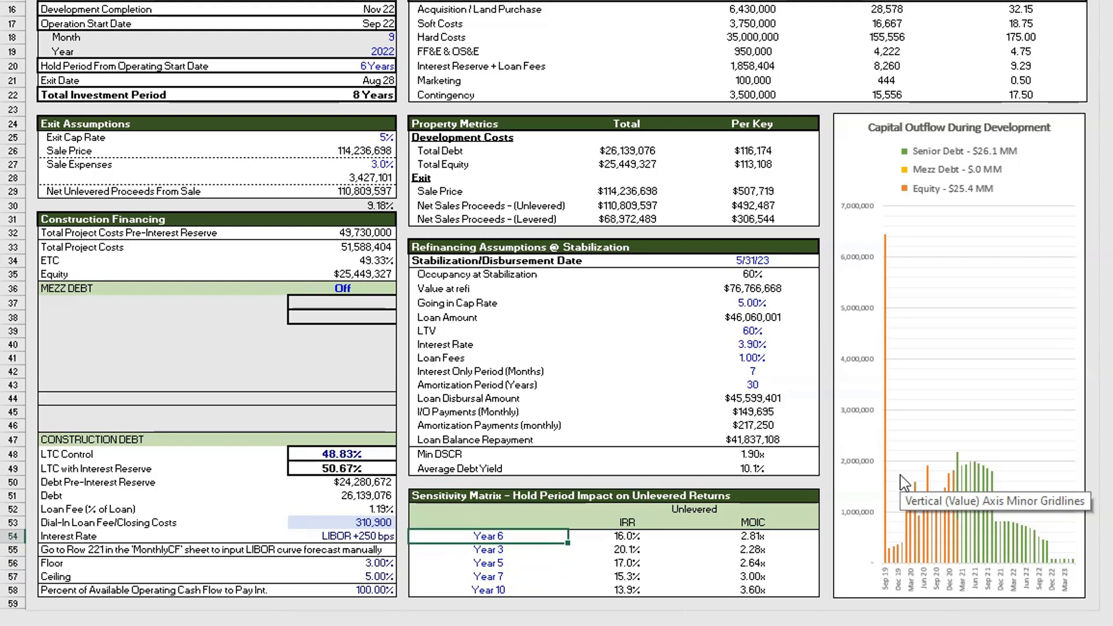
pyautogui.click(450, 494)
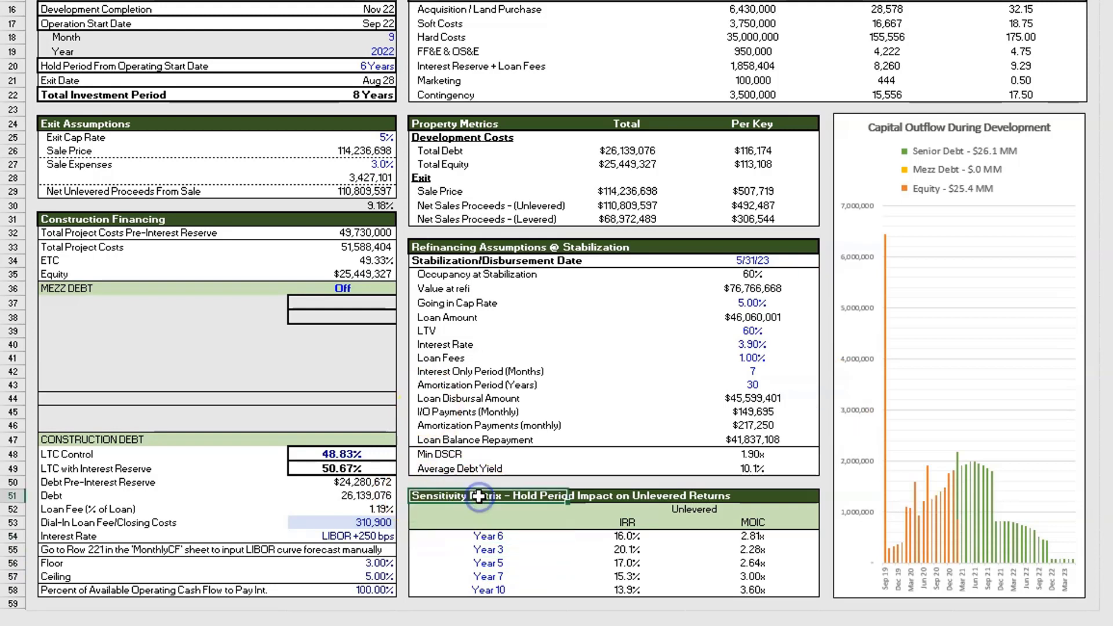
# Inspect the Hold Period From Operating Start Date input in the Timing section of the Summary sheet.
pyautogui.scroll(3, 304, 256)
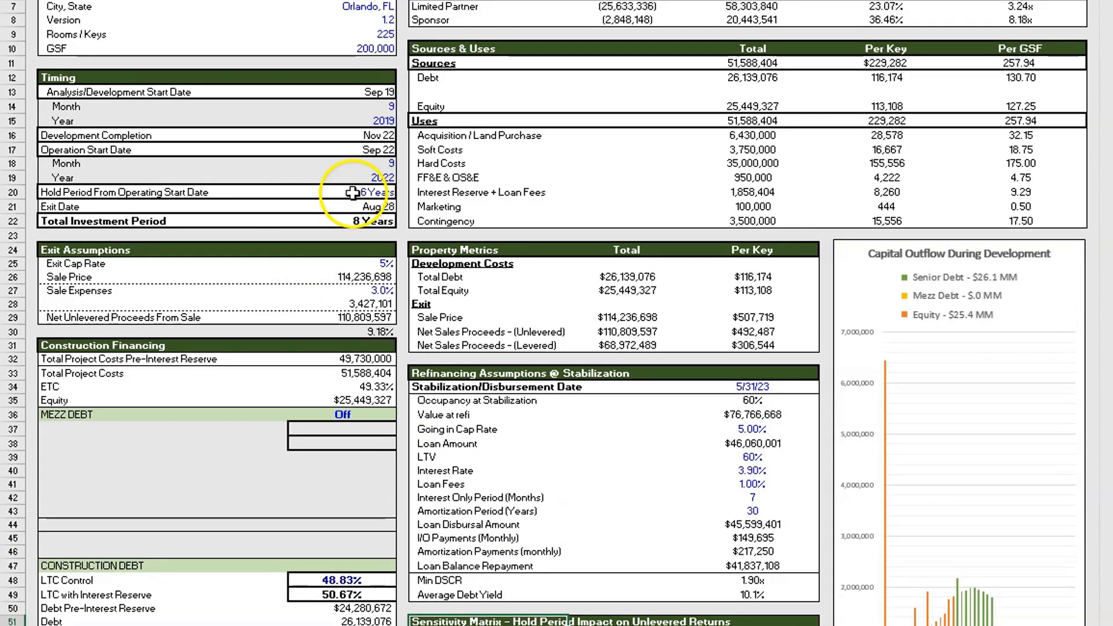
pyautogui.click(313, 191)
pyautogui.scroll(-3, 621, 472)
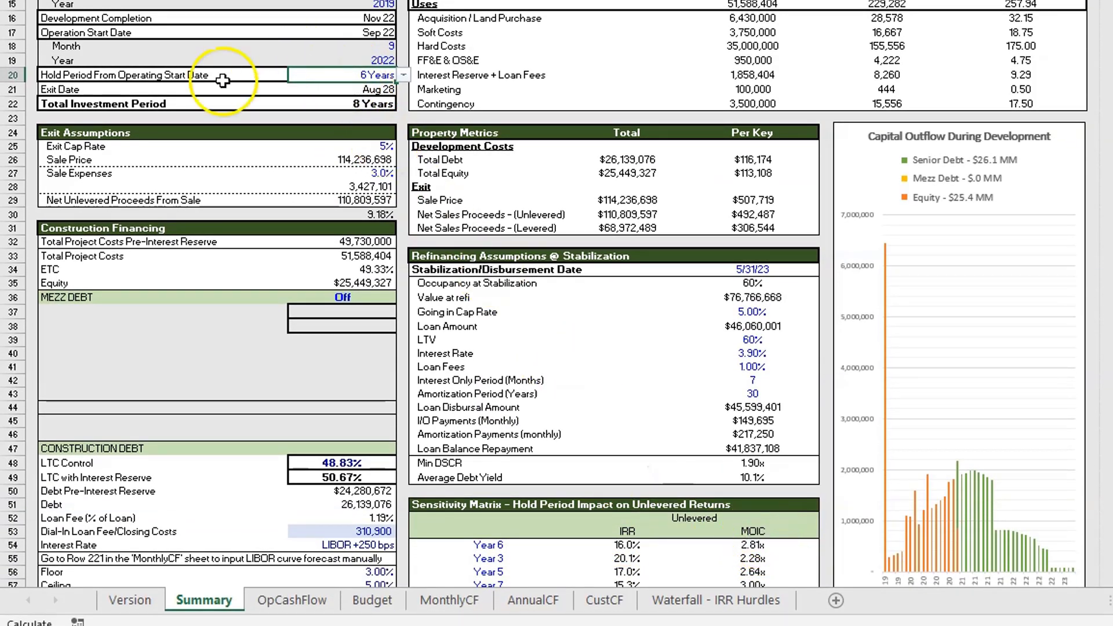
pyautogui.click(102, 79)
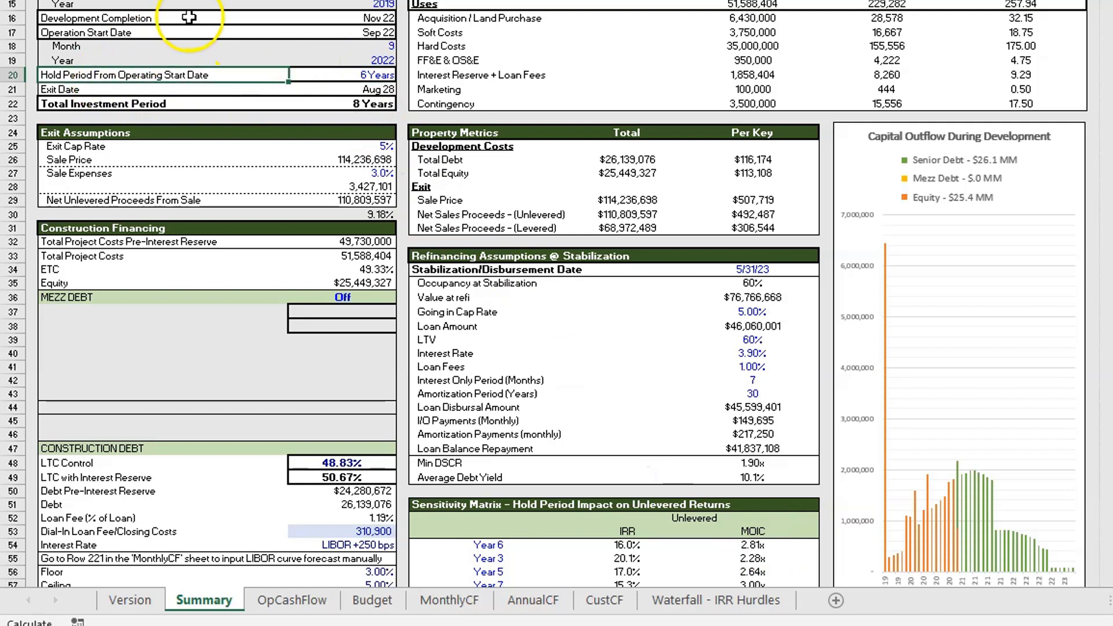
# Set the first hold period in the Sensitivity Matrix to Year 1.
pyautogui.scroll(-5, 383, 189)
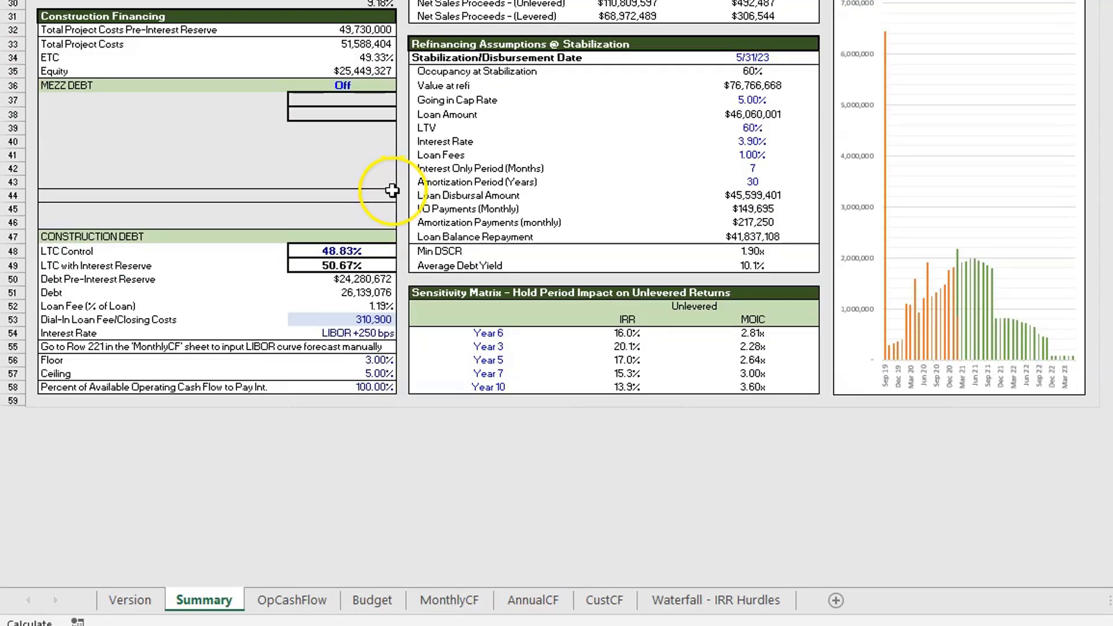
pyautogui.click(488, 333)
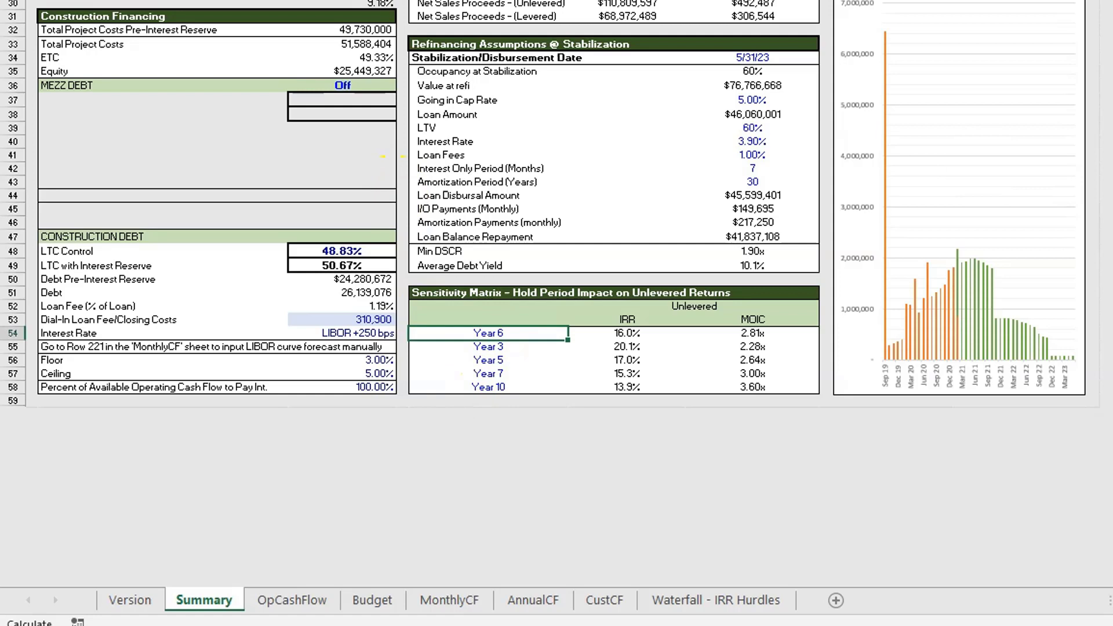
pyautogui.write('1')
pyautogui.press('Return')
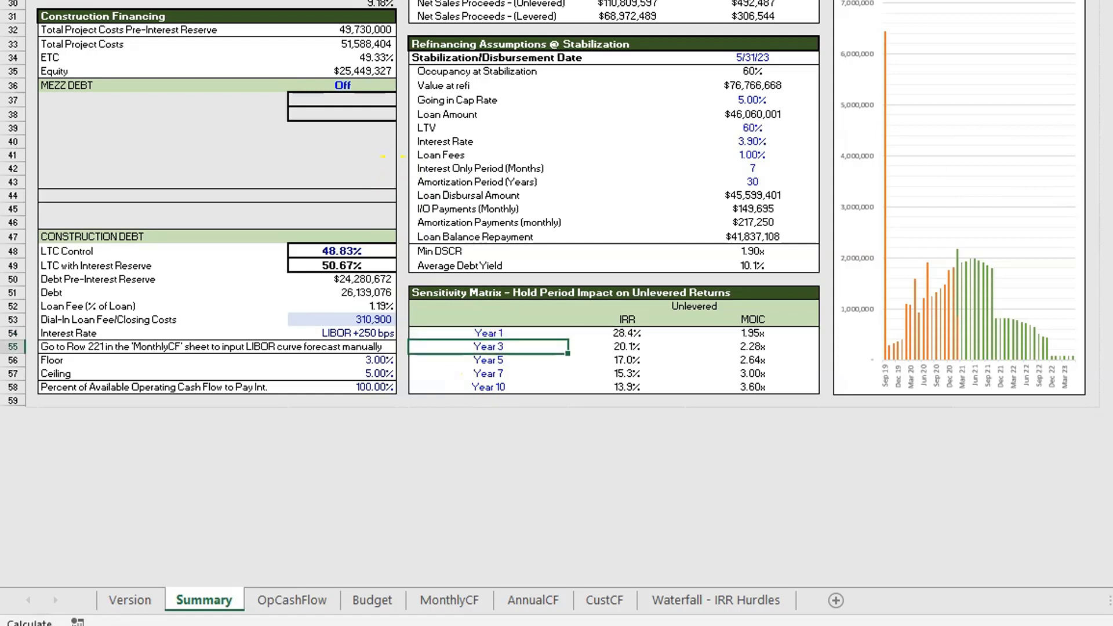
# Try Year 8 as the second hold period in the Sensitivity Matrix and check its unlevered returns.
pyautogui.write('8')
pyautogui.press('Return')
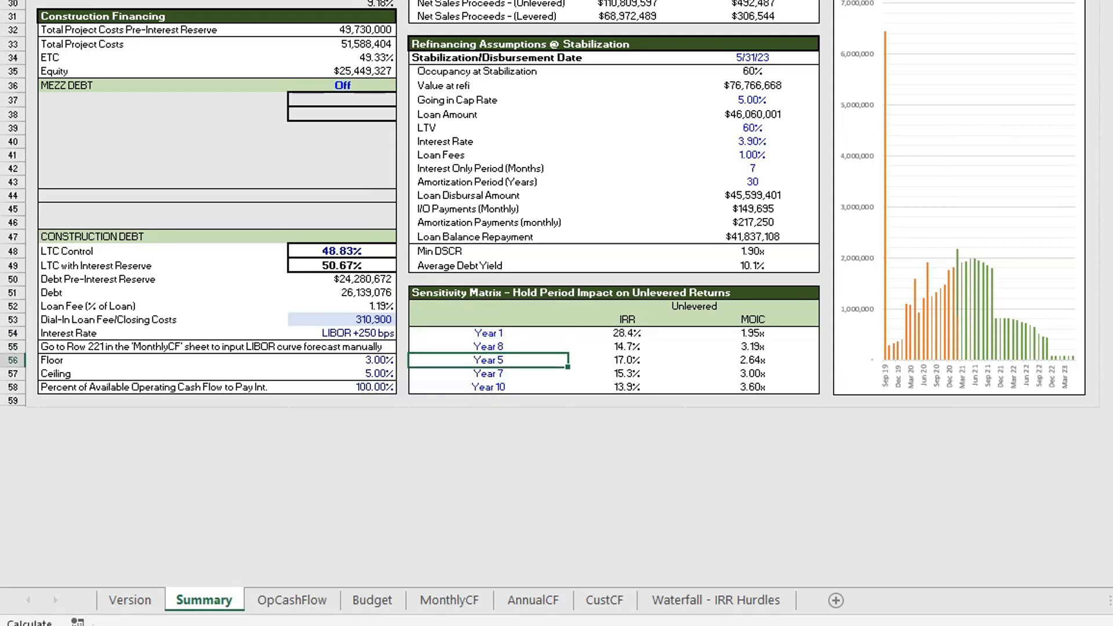
pyautogui.press('Down')
pyautogui.press('Down')
pyautogui.press('Up')
pyautogui.press('Up')
pyautogui.press('Up')
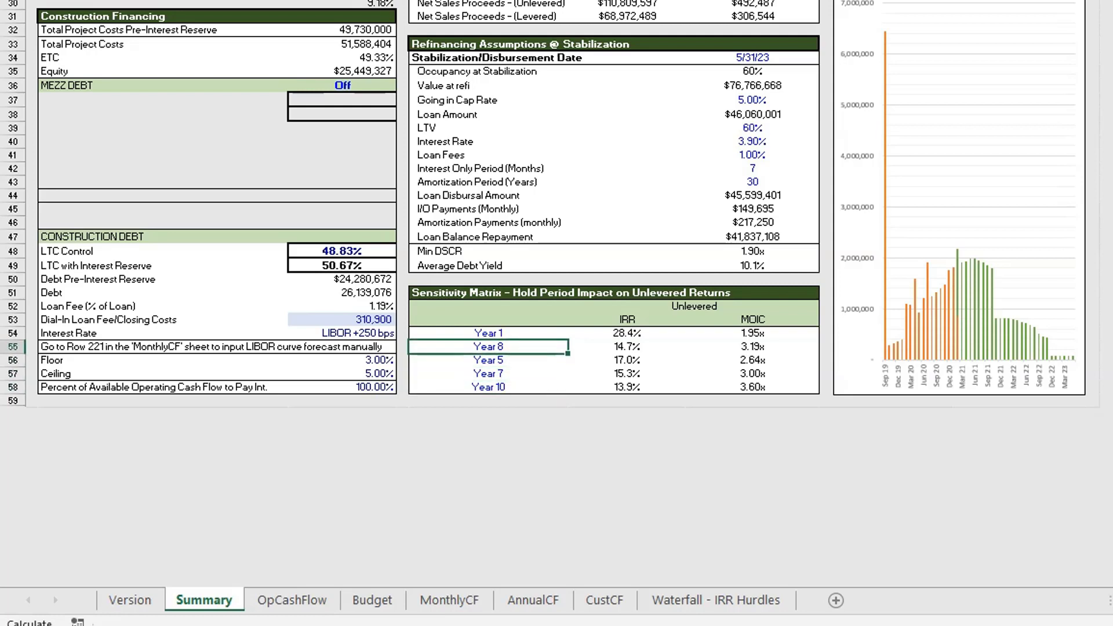
pyautogui.press('Right')
pyautogui.press('Right')
pyautogui.press('Left')
pyautogui.press('Left')
# Set the second hold period in the Sensitivity Matrix to Year 3 and the third to Year 5.
pyautogui.write('3')
pyautogui.press('Return')
pyautogui.write('5')
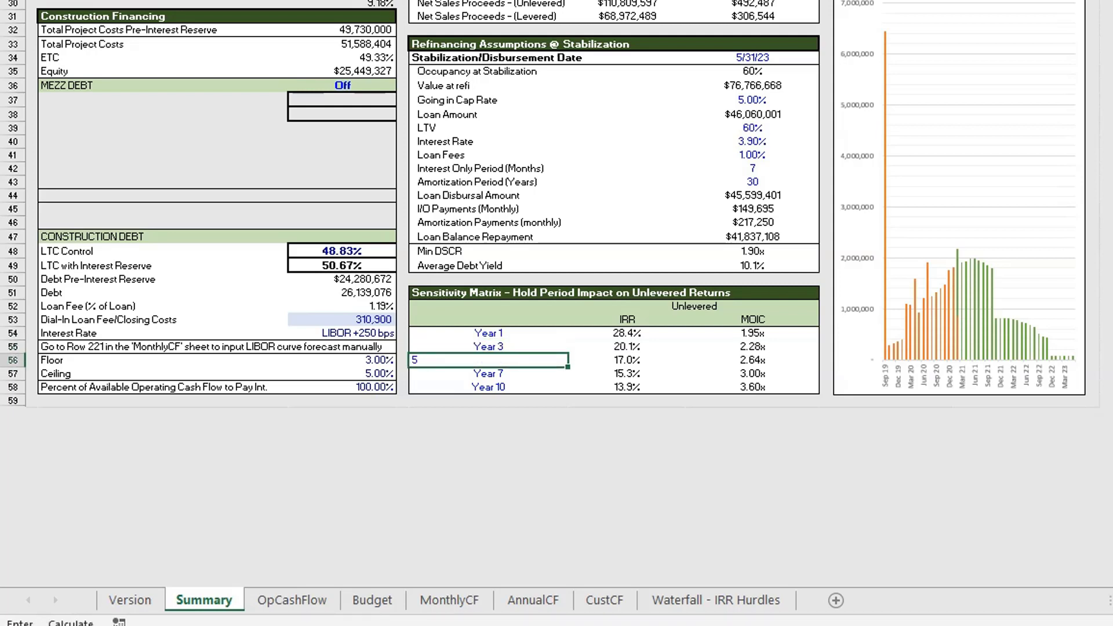
pyautogui.press('Return')
pyautogui.press('Return')
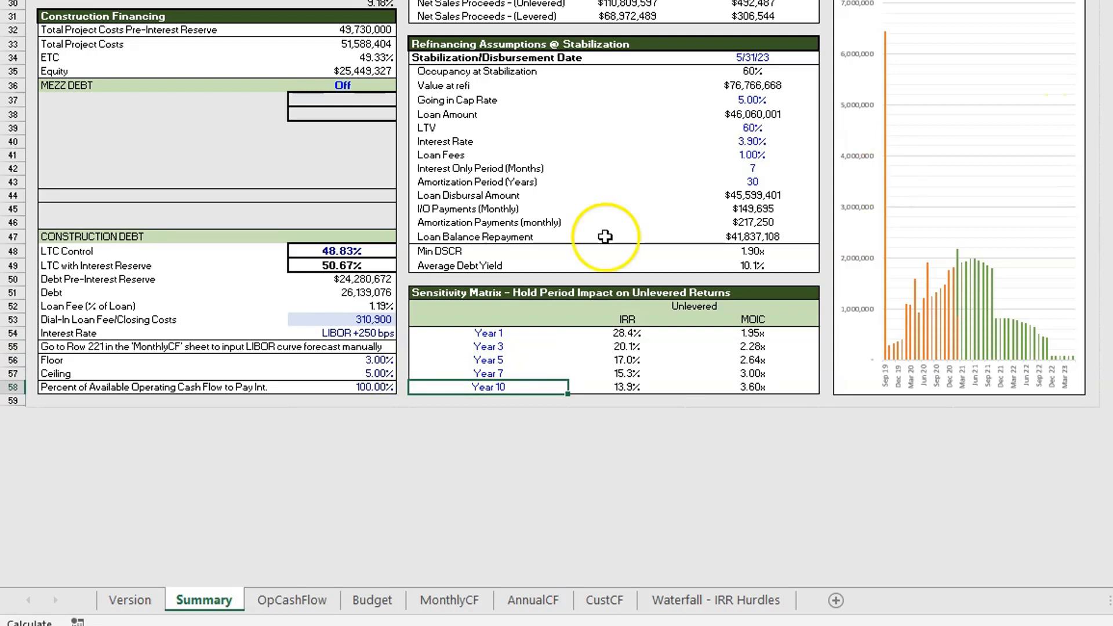
# Expand the collapsed rows below Net Cash Flow on the MonthlyCF sheet and locate the EM and IRR table by hold year.
pyautogui.click(574, 359)
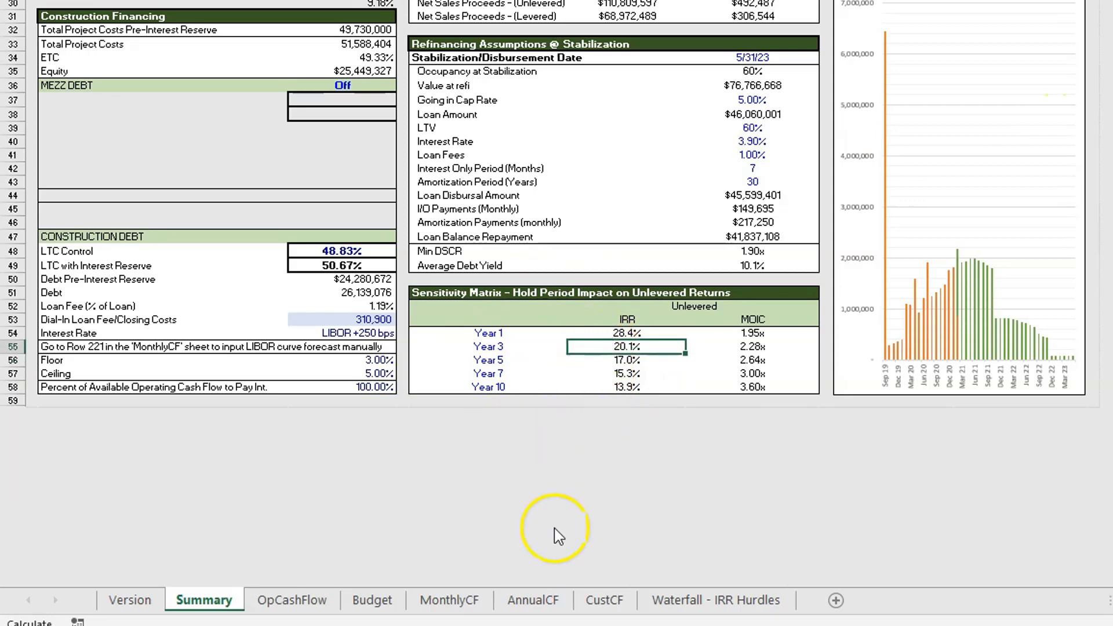
pyautogui.click(450, 600)
pyautogui.scroll(-19, 493, 421)
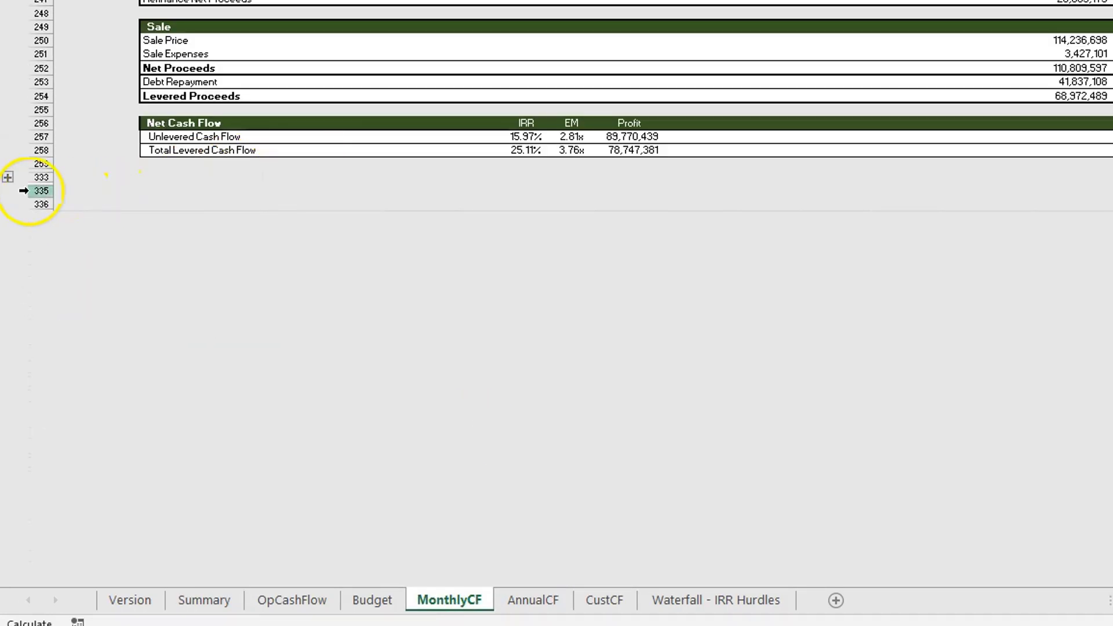
pyautogui.click(8, 176)
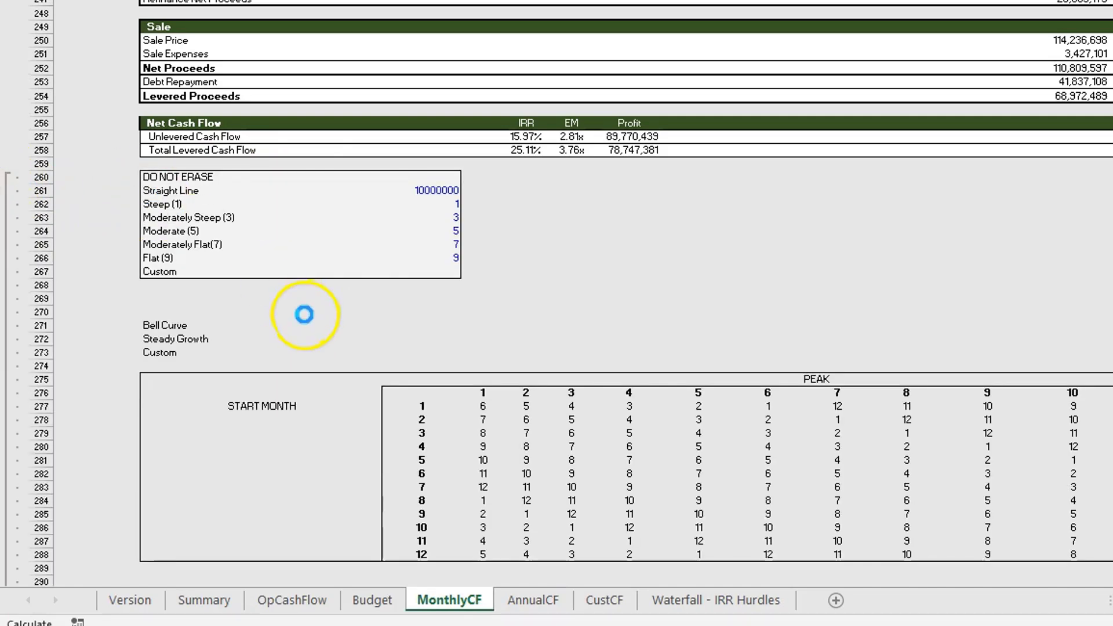
pyautogui.scroll(-18, 297, 315)
pyautogui.scroll(1, 234, 391)
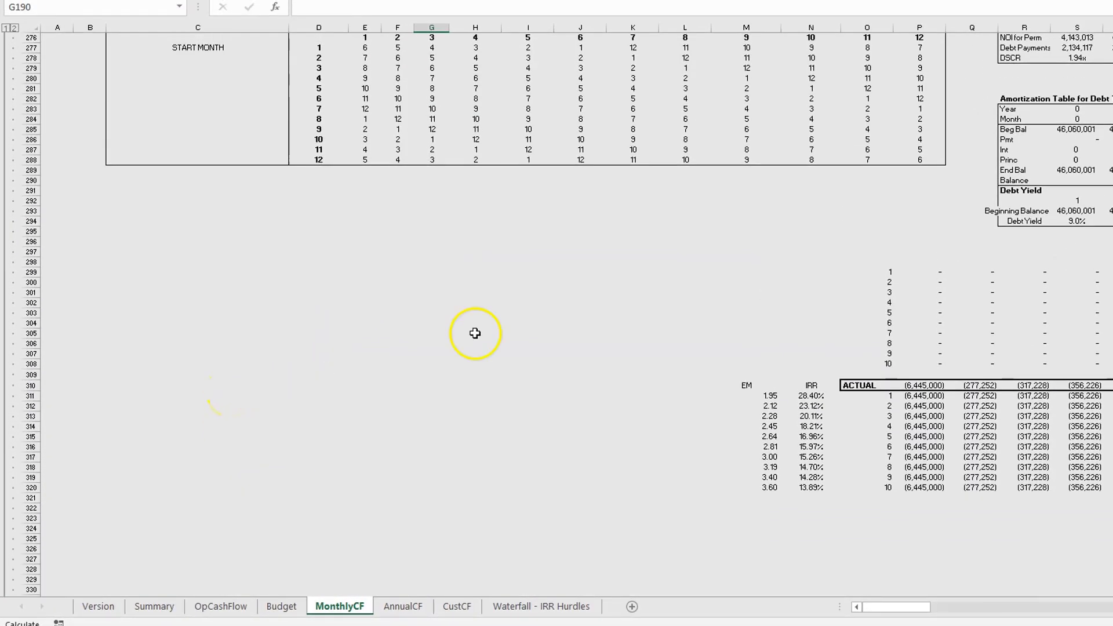
# Inspect the formulas in the hold-year cash flow table and trace its ACTUAL row back to the Net Cash Flow section.
pyautogui.click(977, 415)
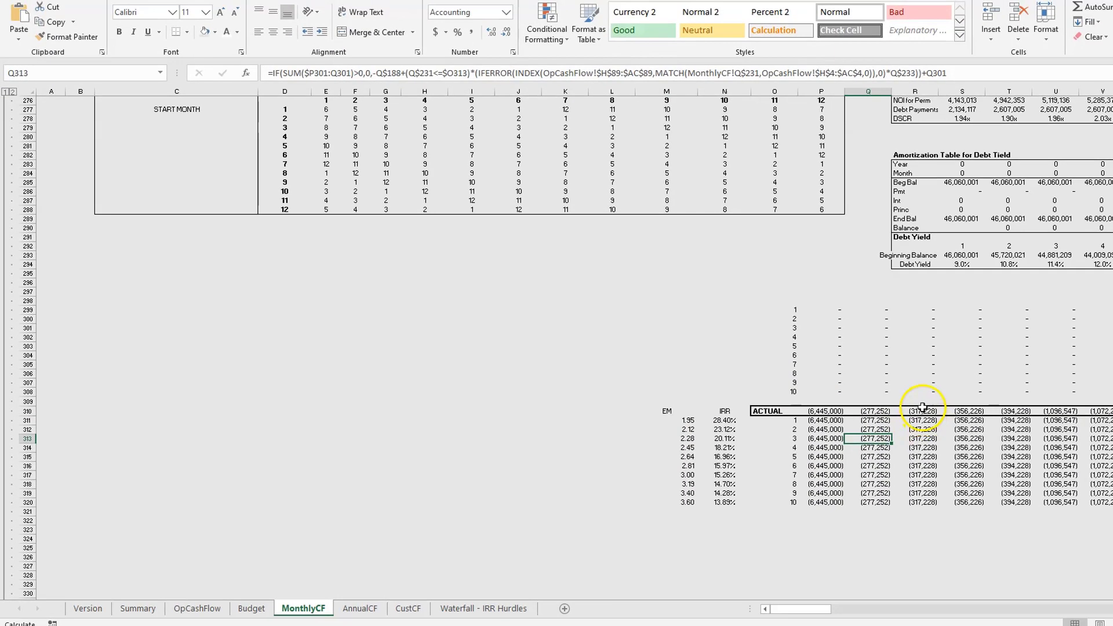
pyautogui.click(870, 419)
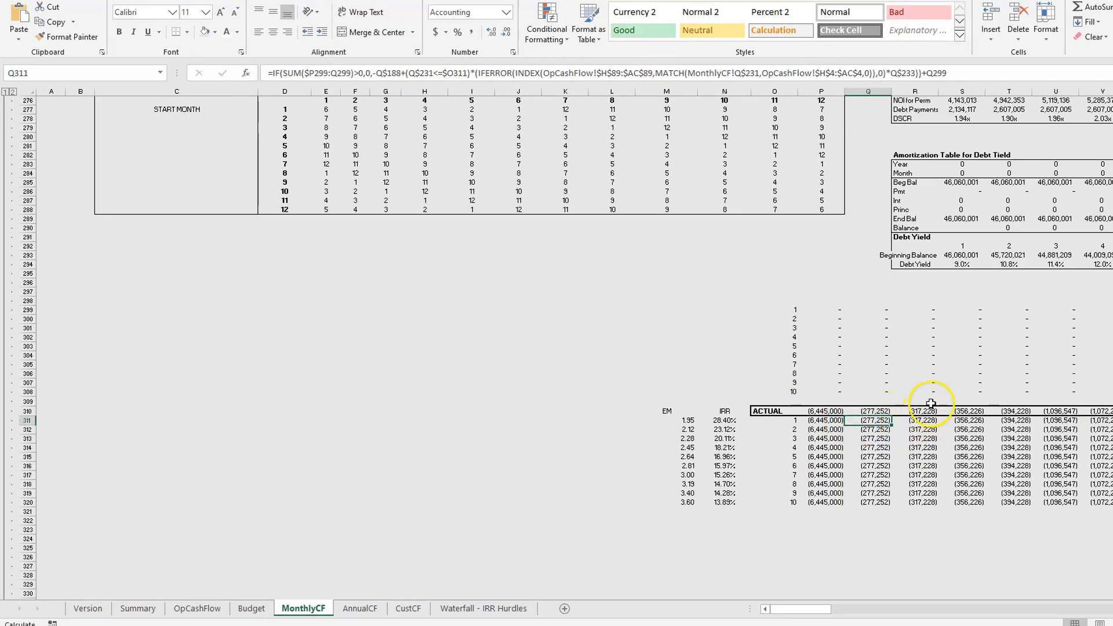
pyautogui.press('Up')
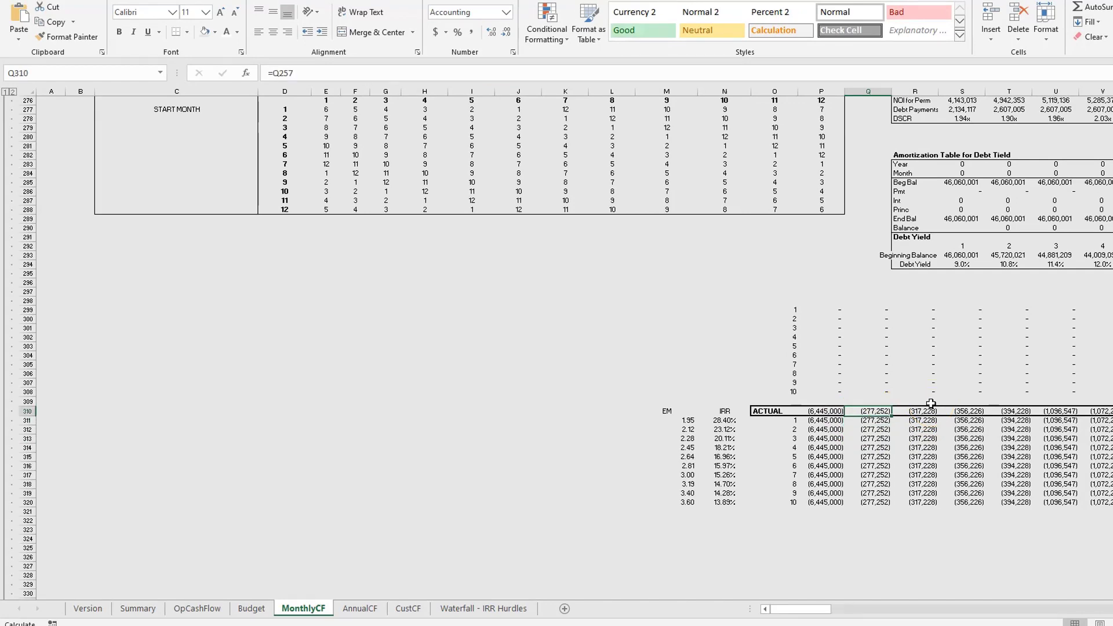
pyautogui.scroll(5, 924, 330)
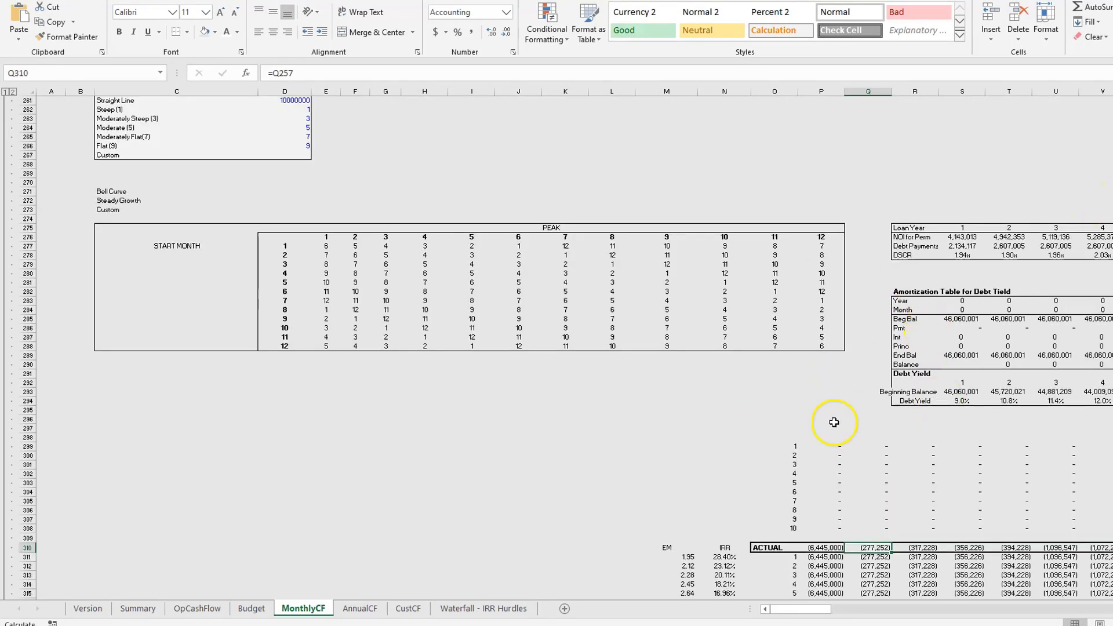
pyautogui.scroll(3, 25, 294)
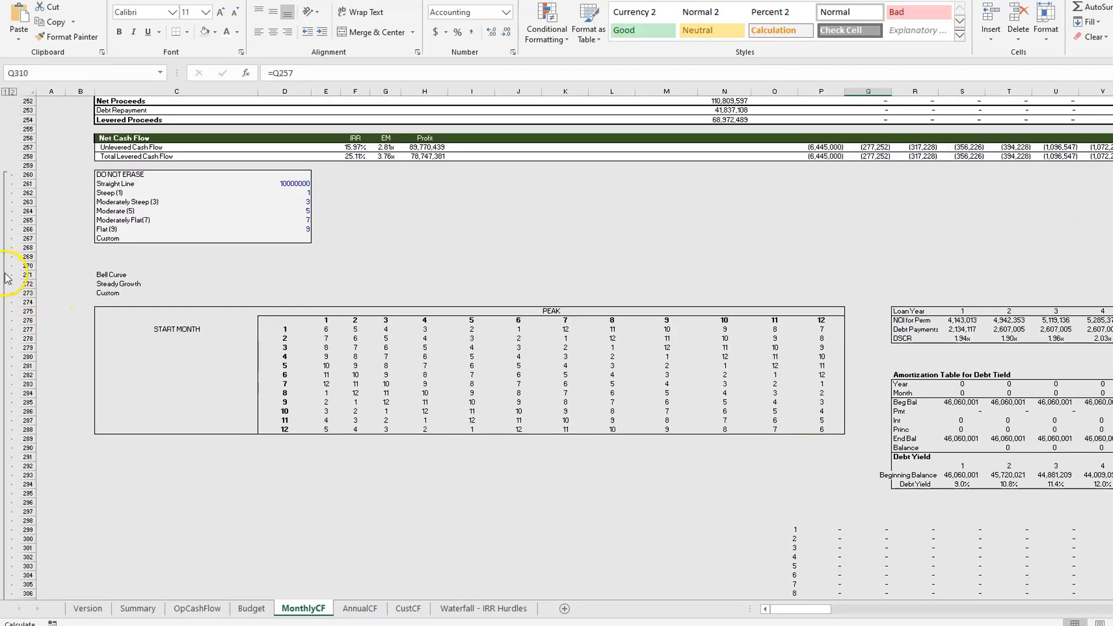
# Collapse the helper rows below Net Cash Flow on MonthlyCF and return to the second hold period in the Summary sheet's Sensitivity Matrix.
pyautogui.click(7, 272)
pyautogui.scroll(4, 130, 89)
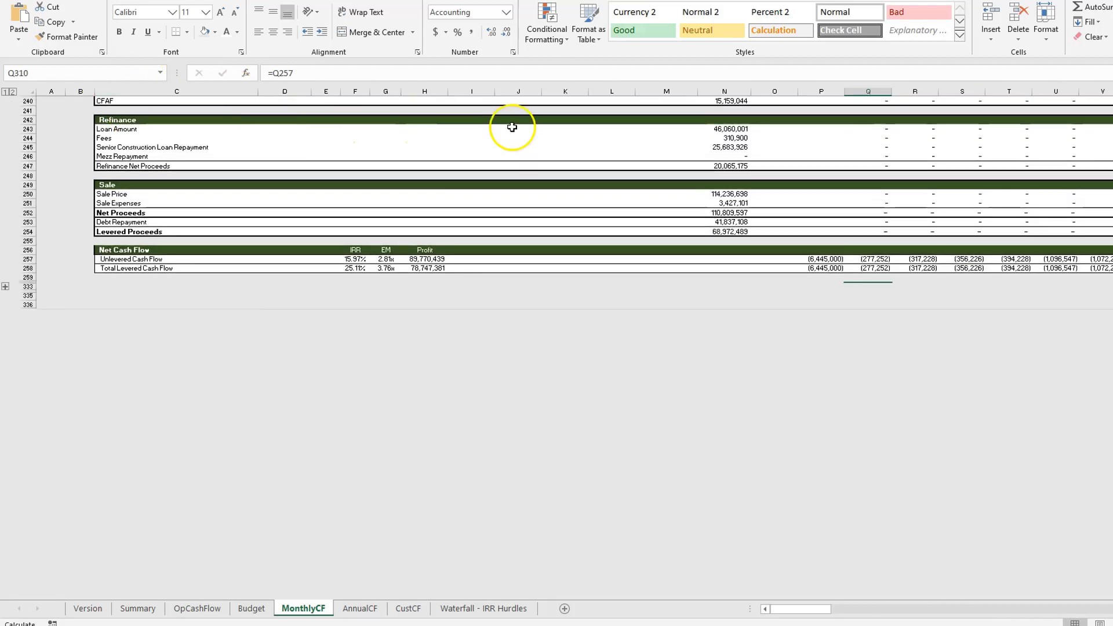
pyautogui.click(643, 278)
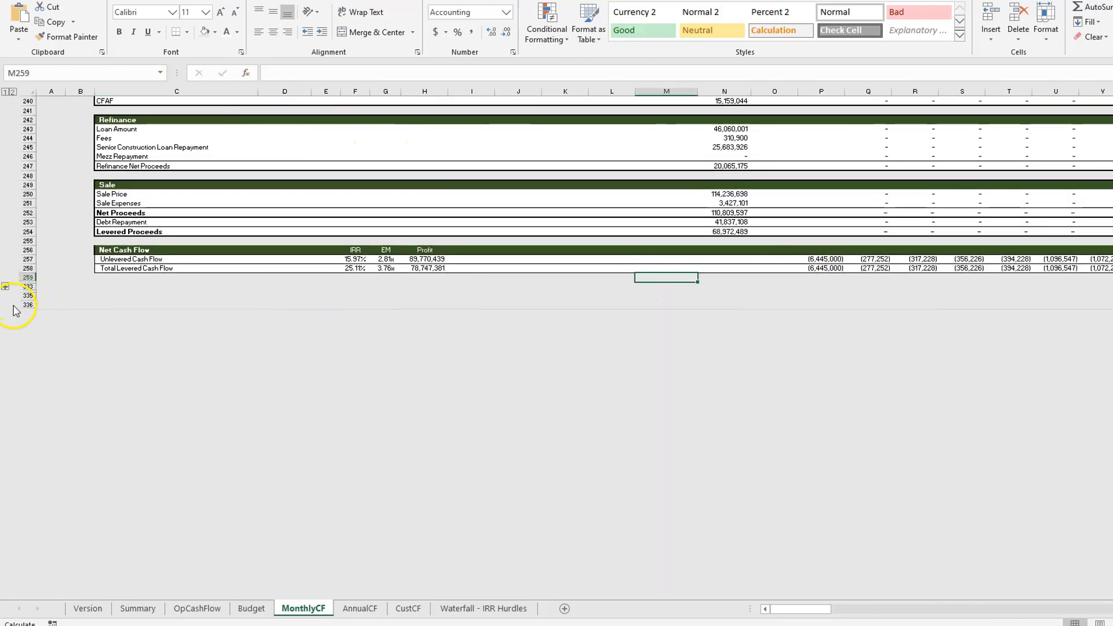
pyautogui.click(140, 608)
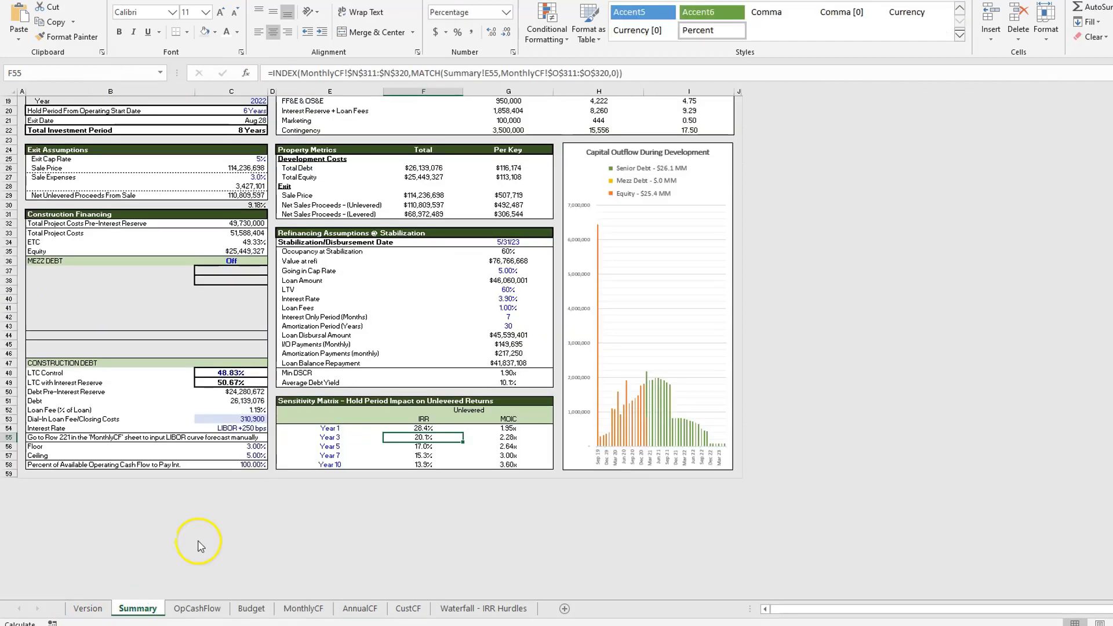
pyautogui.click(328, 437)
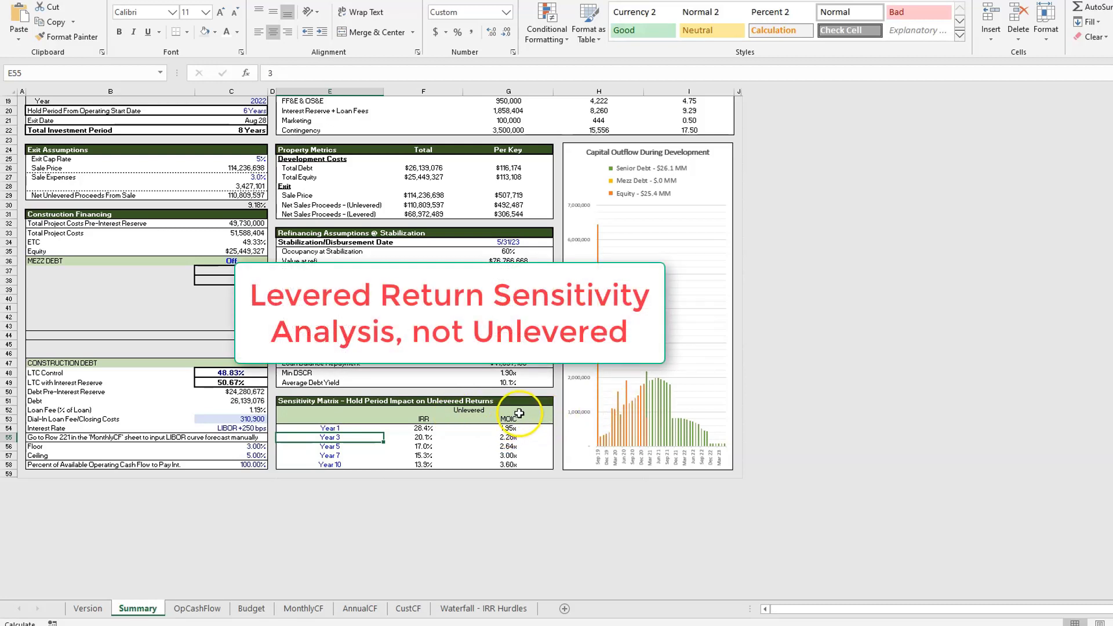
# Find the v1.3 changelog entry on the capital outflow visual and view the matching chart on the Summary sheet.
pyautogui.click(88, 609)
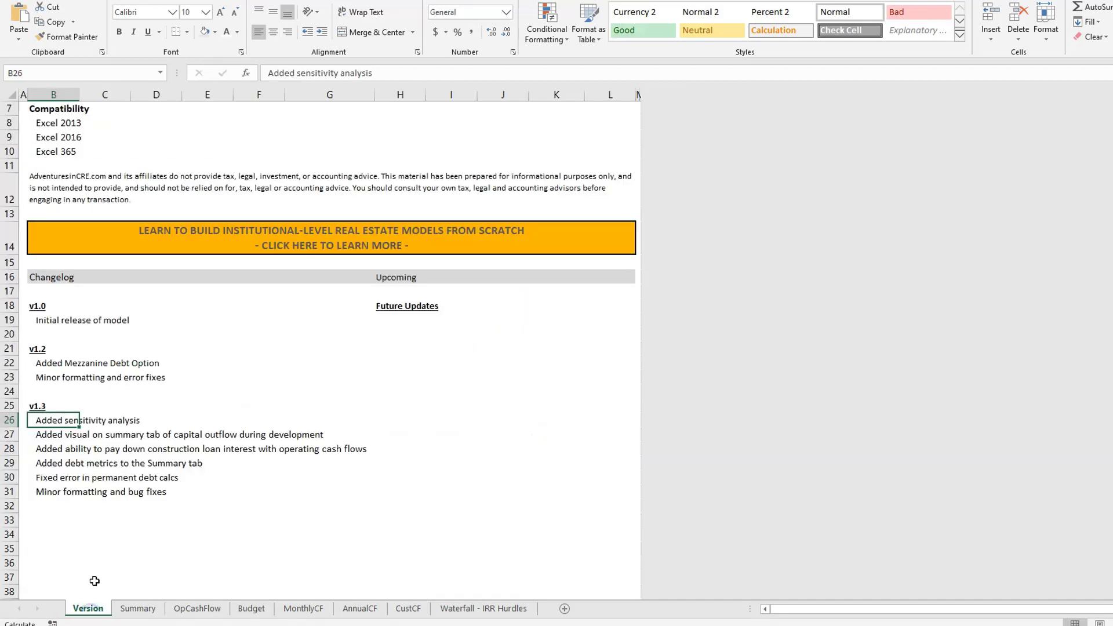
pyautogui.click(51, 434)
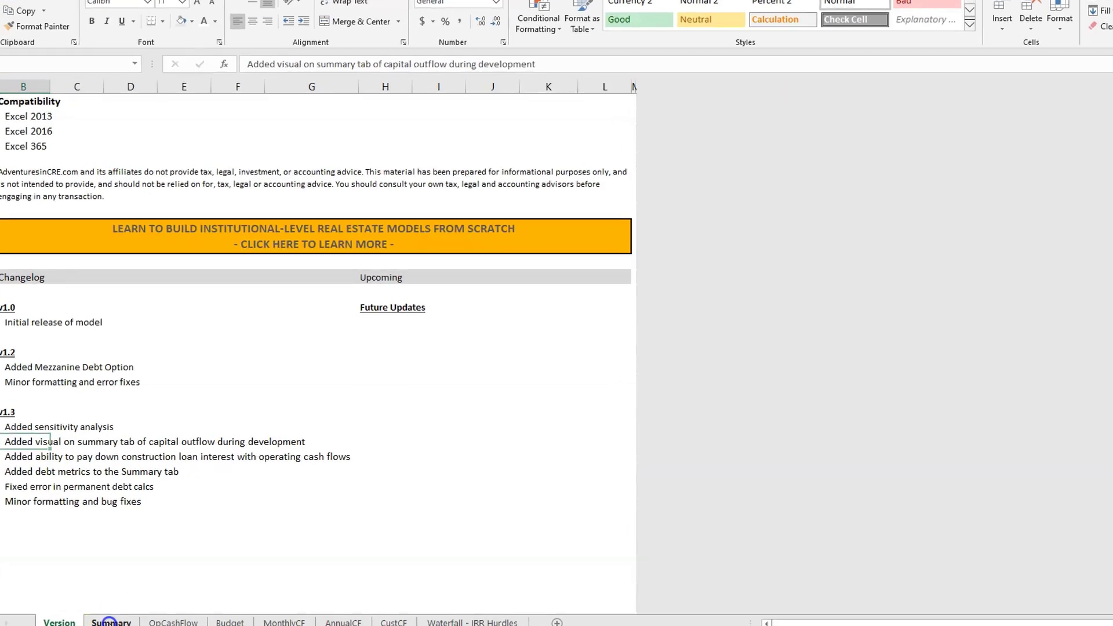
pyautogui.click(110, 621)
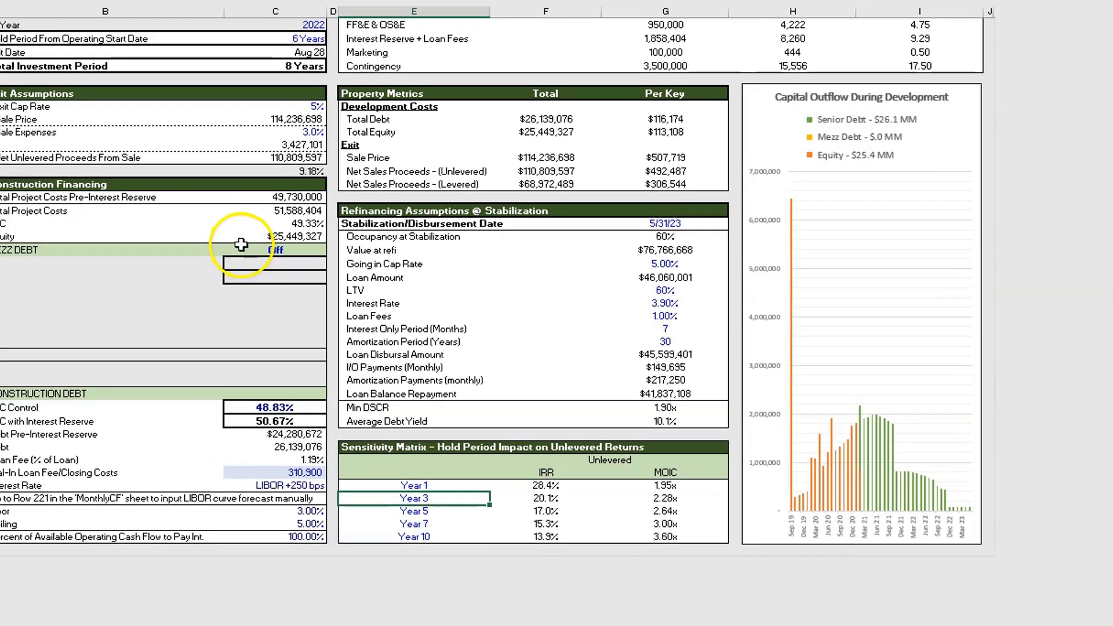
# Set Mezz Debt to On under Construction Financing and review the capital outflow chart, Returns and Sources & Uses.
pyautogui.click(49, 255)
pyautogui.click(383, 248)
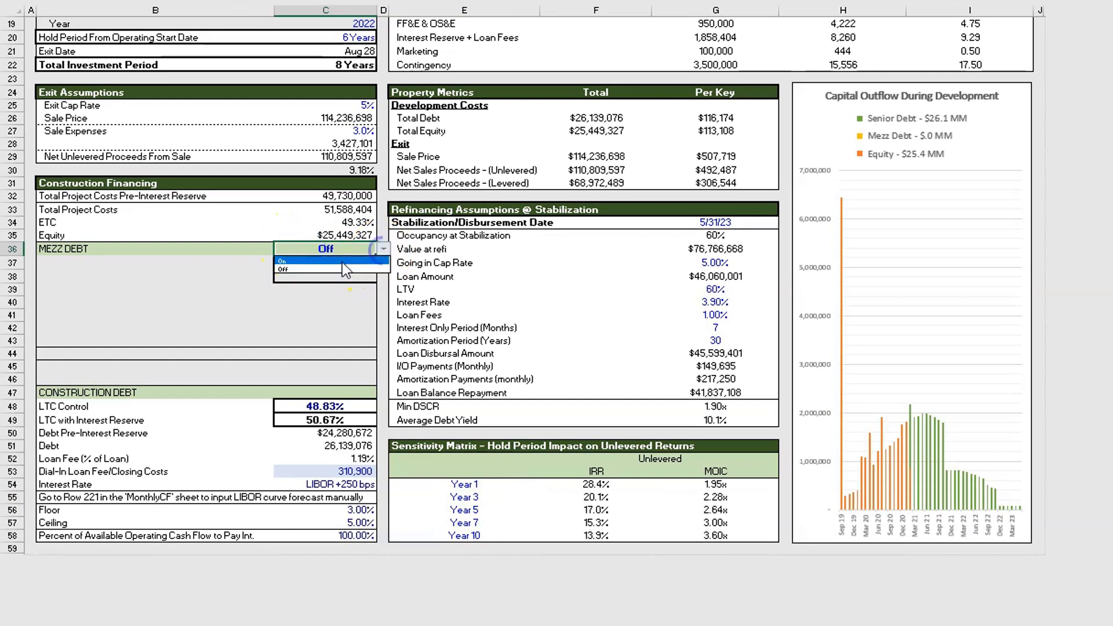
pyautogui.click(342, 261)
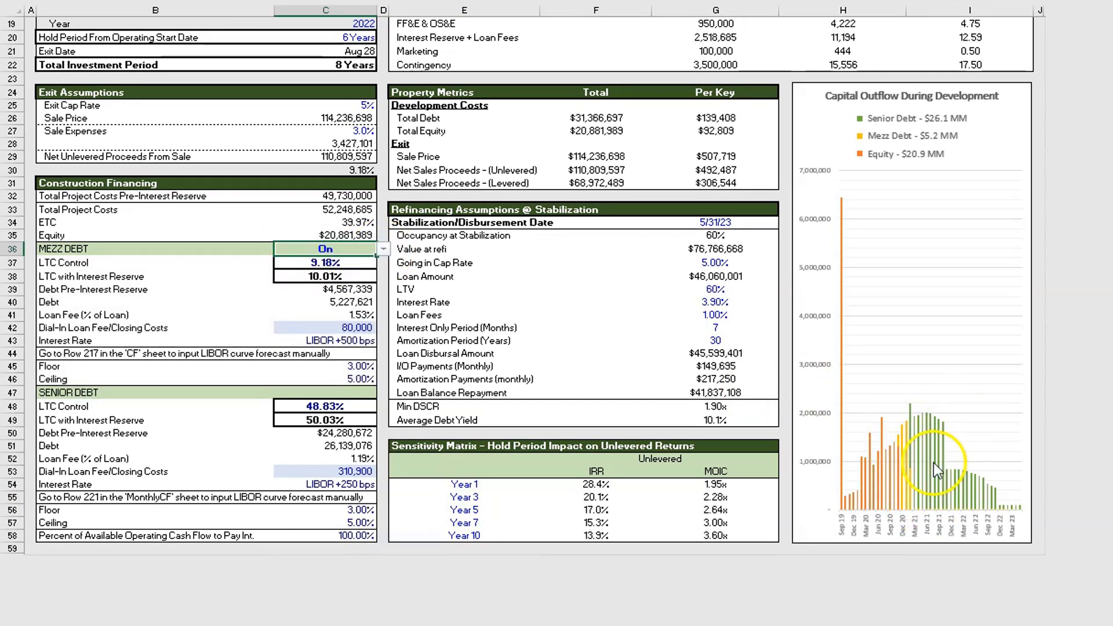
pyautogui.scroll(3, 569, 434)
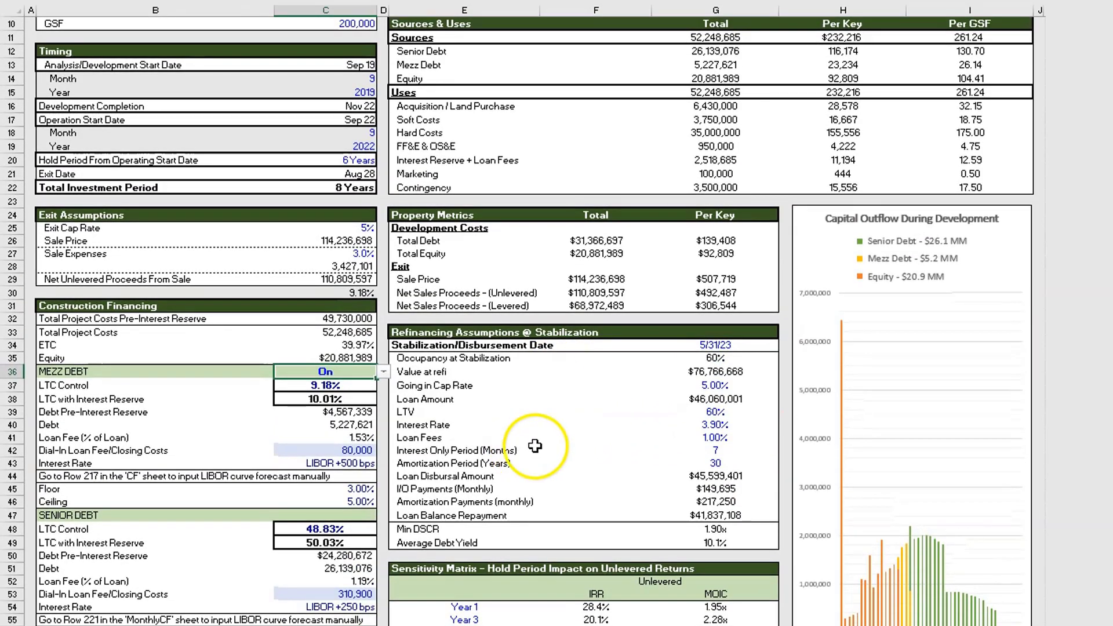
pyautogui.scroll(3, 535, 446)
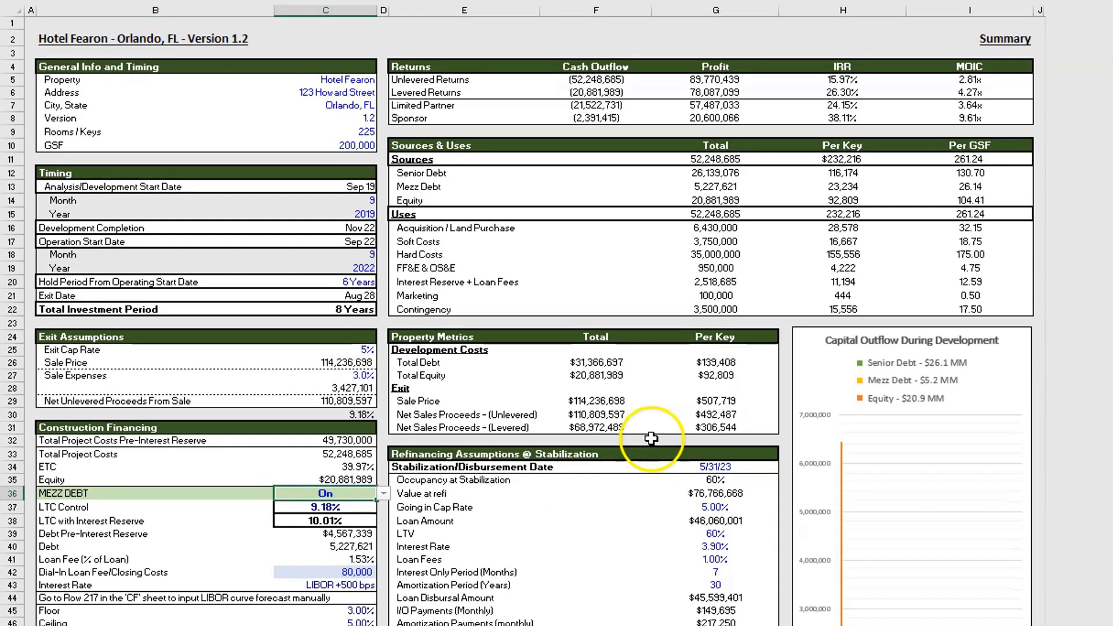
pyautogui.scroll(-1, 673, 461)
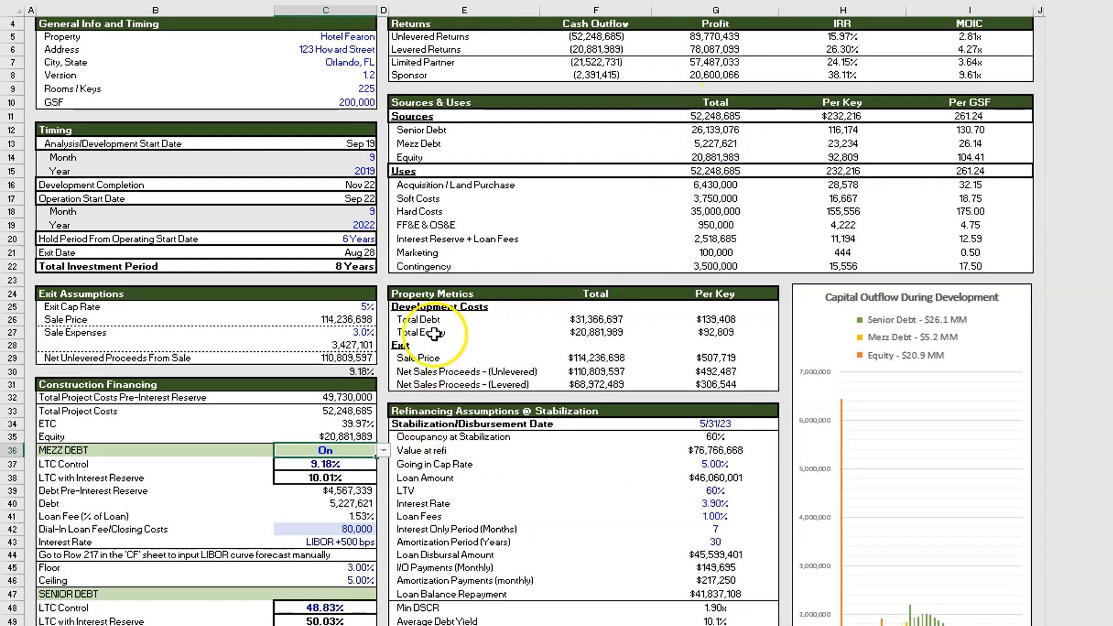
# Switch Mezz Debt to Off and back to On to compare the returns and sources.
pyautogui.click(383, 450)
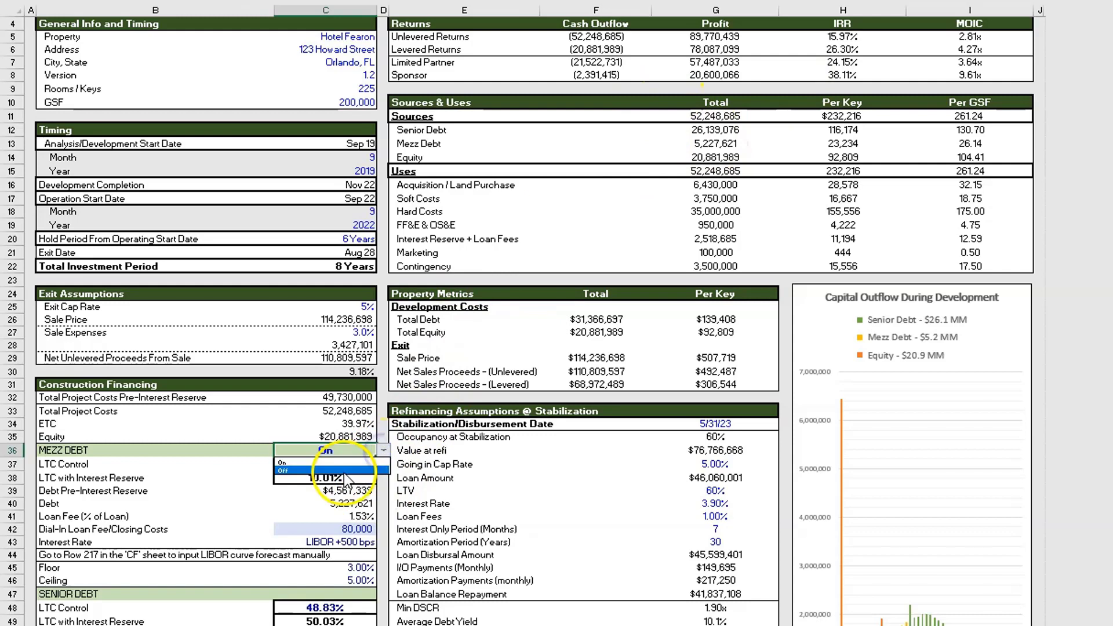
pyautogui.click(343, 471)
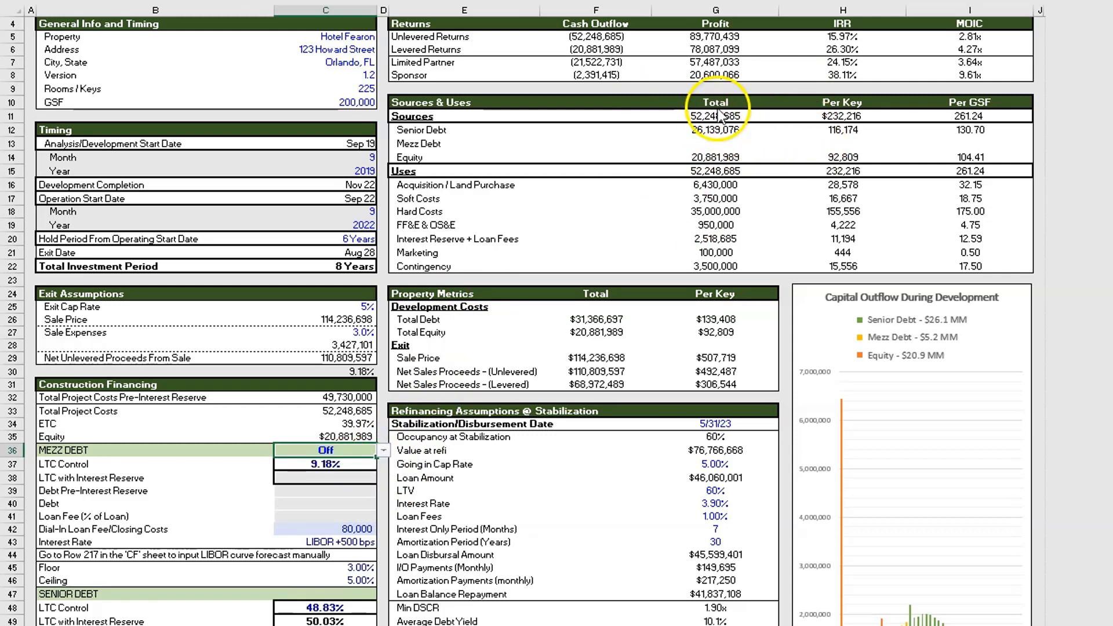
pyautogui.click(384, 452)
pyautogui.click(358, 463)
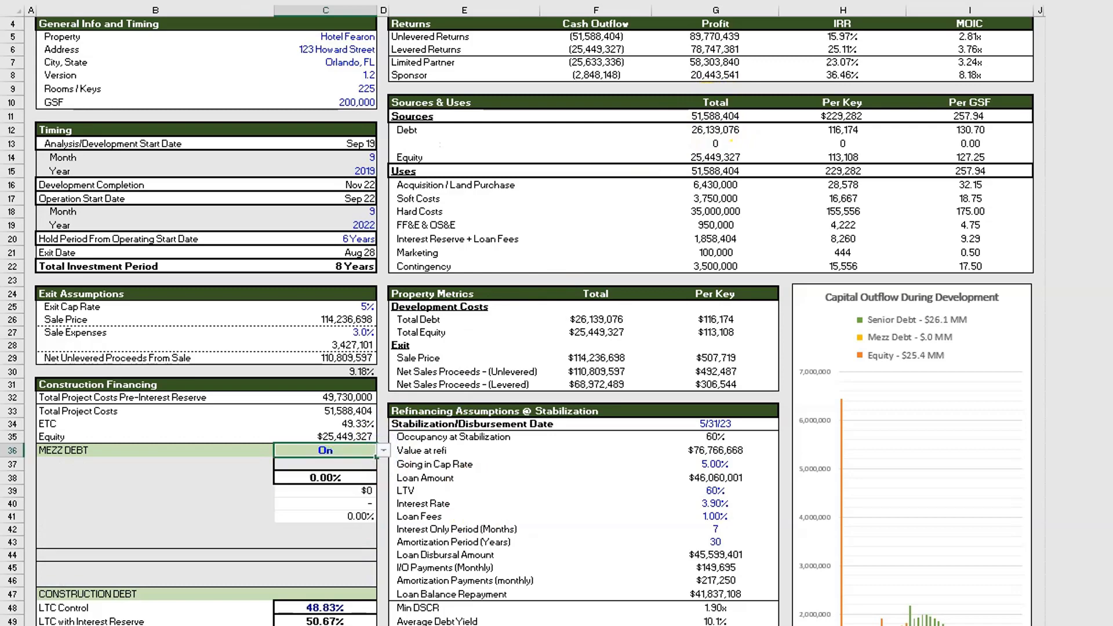
pyautogui.scroll(-2, 858, 284)
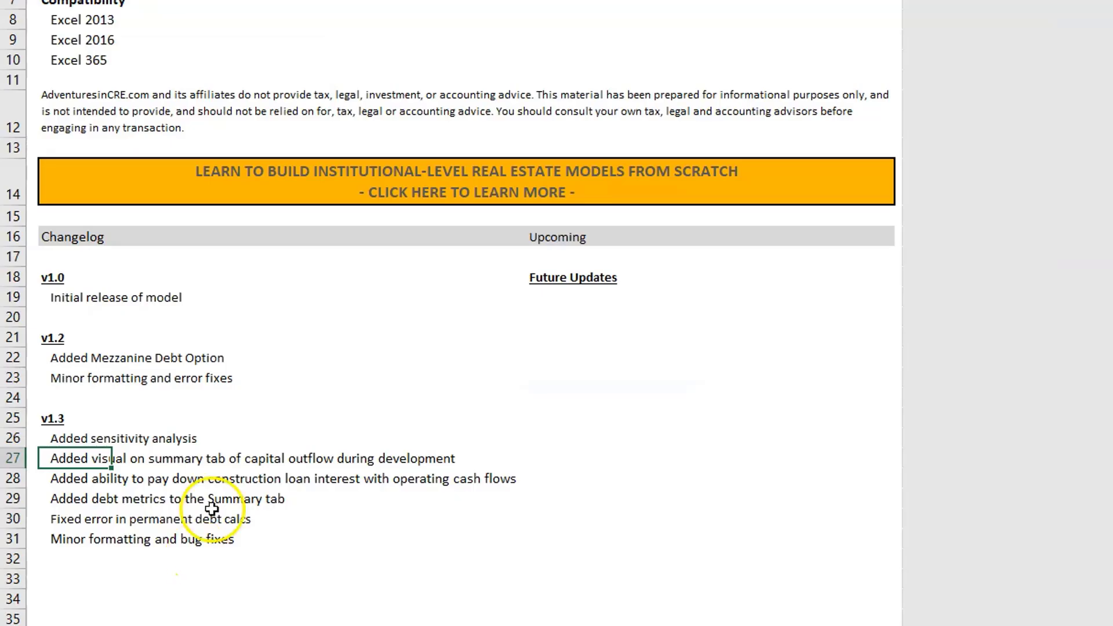
# Find the changelog entry on paying down construction loan interest and inspect the Const Loan Payments formula in MonthlyCF cell AZ238.
pyautogui.click(97, 479)
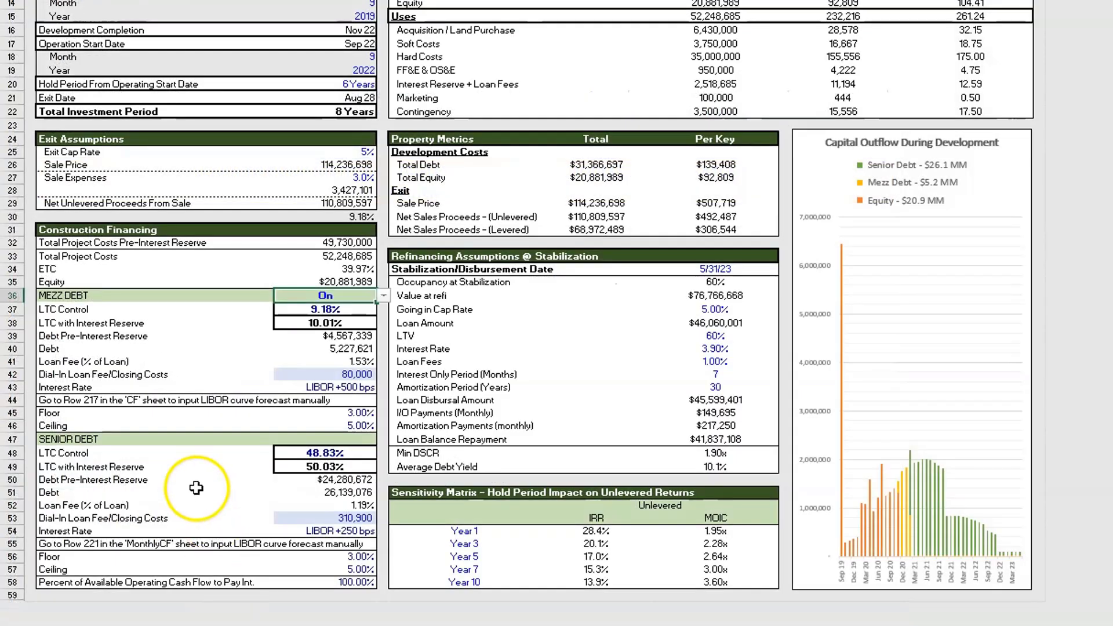
pyautogui.click(196, 489)
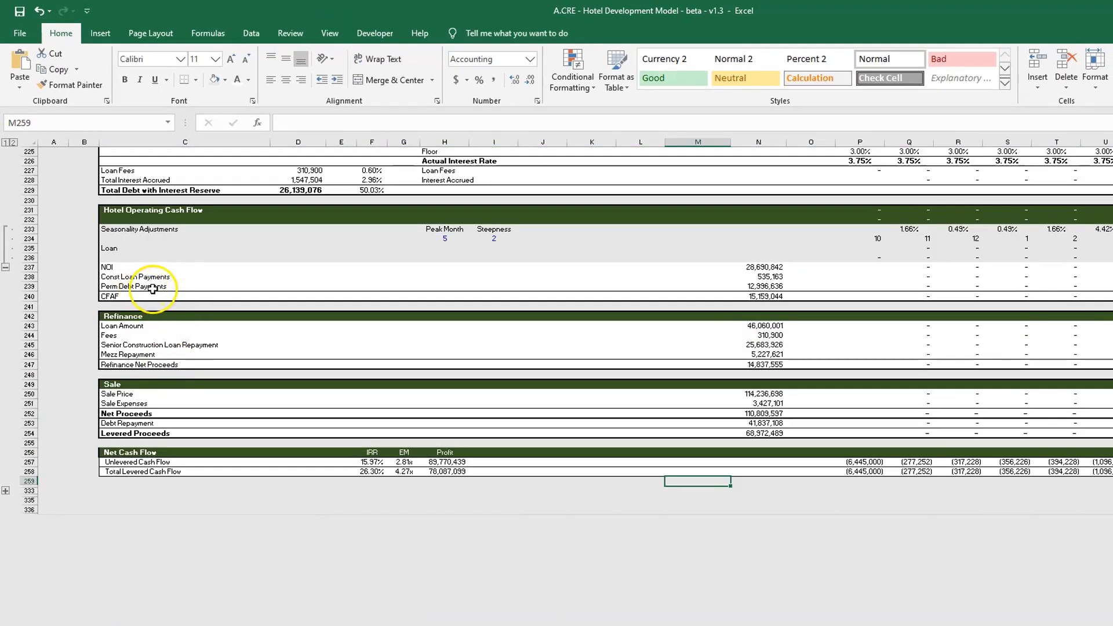
pyautogui.hscroll(15, 574, 307)
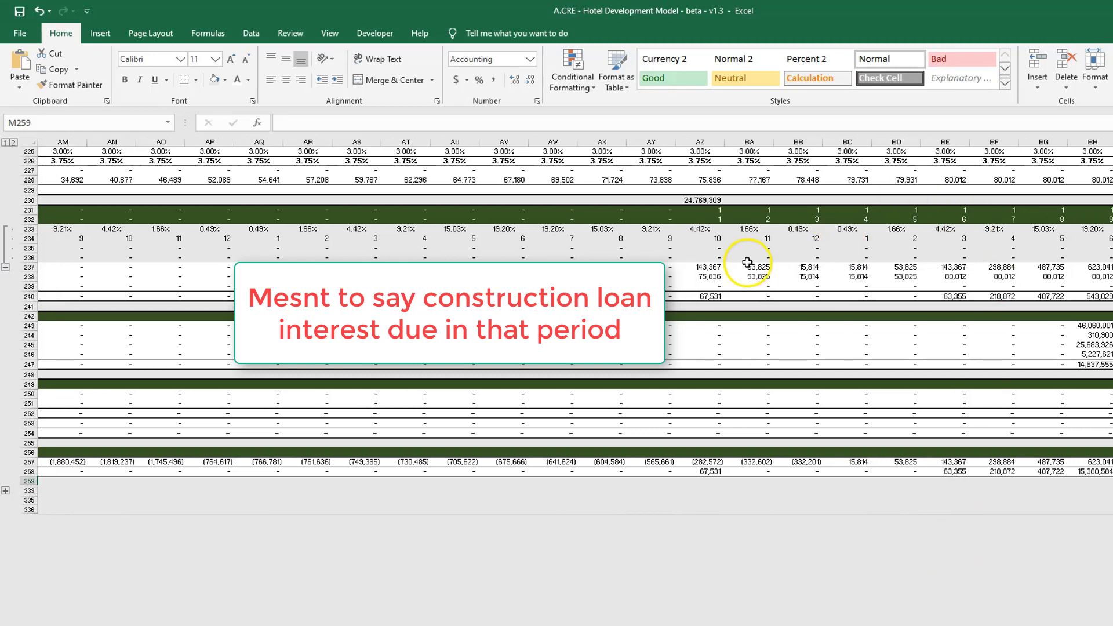
pyautogui.click(702, 275)
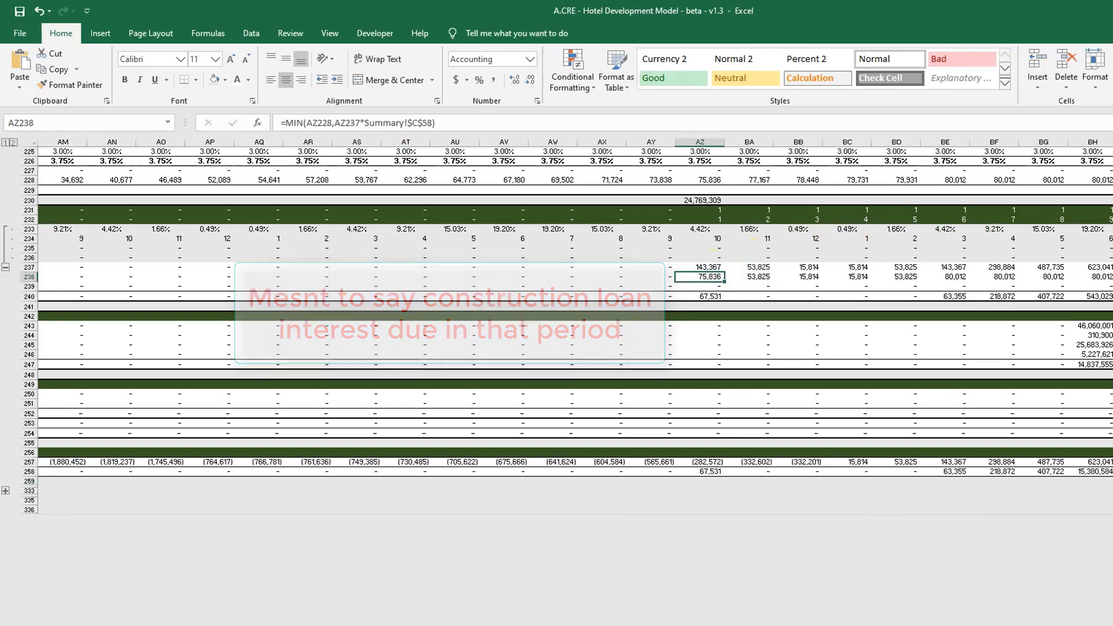
# Examine the Senior Debt Interest Accrued amounts in row 228 for the first operating months, columns AZ to BC.
pyautogui.hscroll(-15, 574, 308)
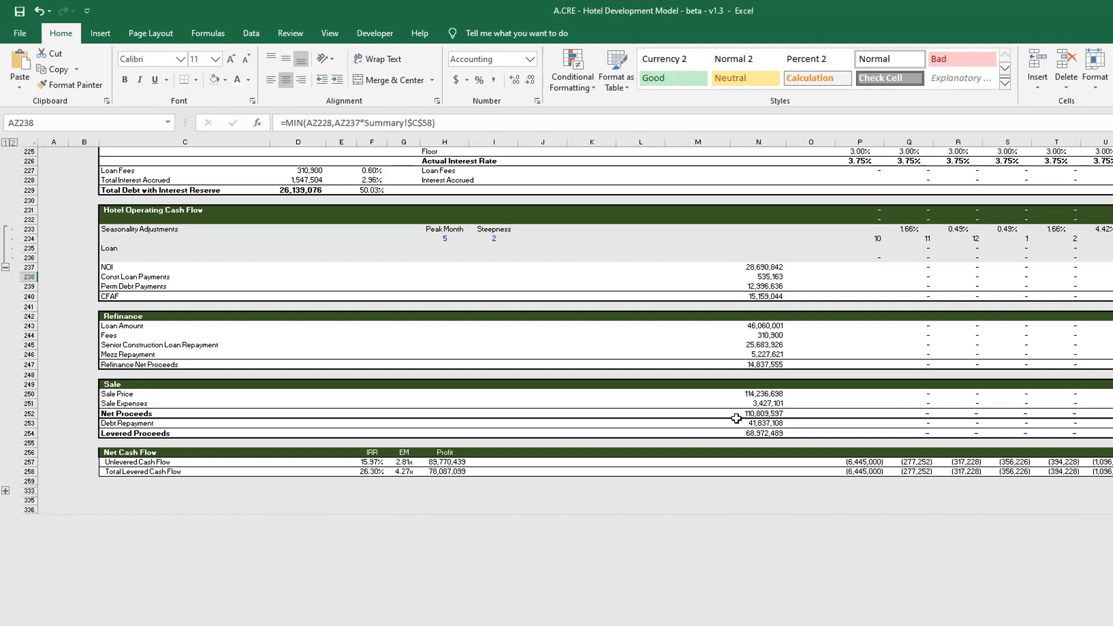
pyautogui.scroll(7, 983, 342)
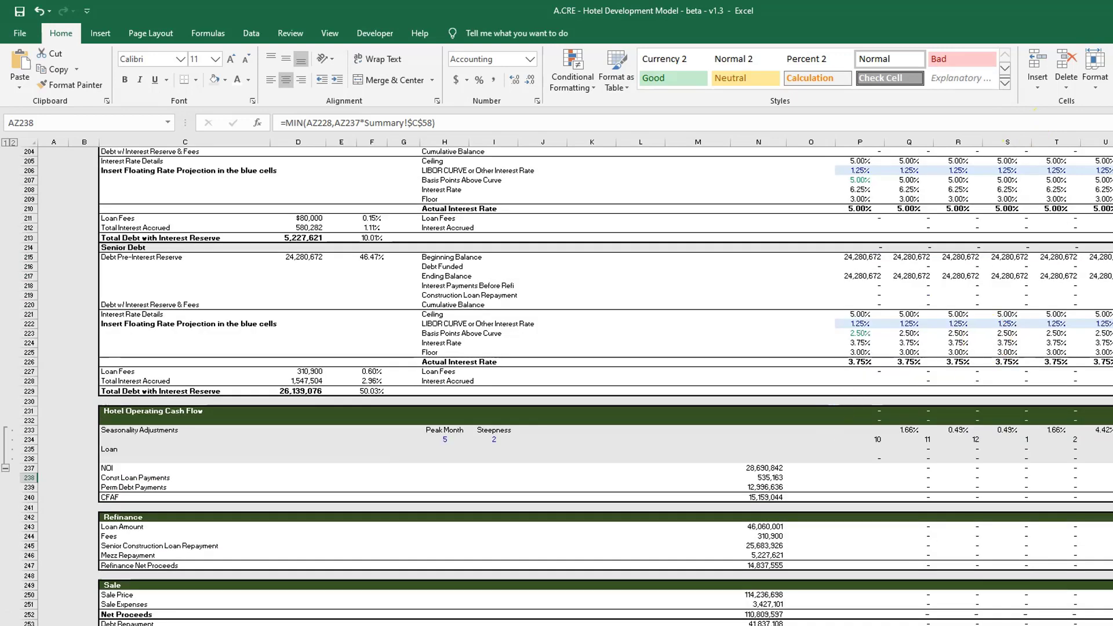
pyautogui.hscroll(12, 575, 383)
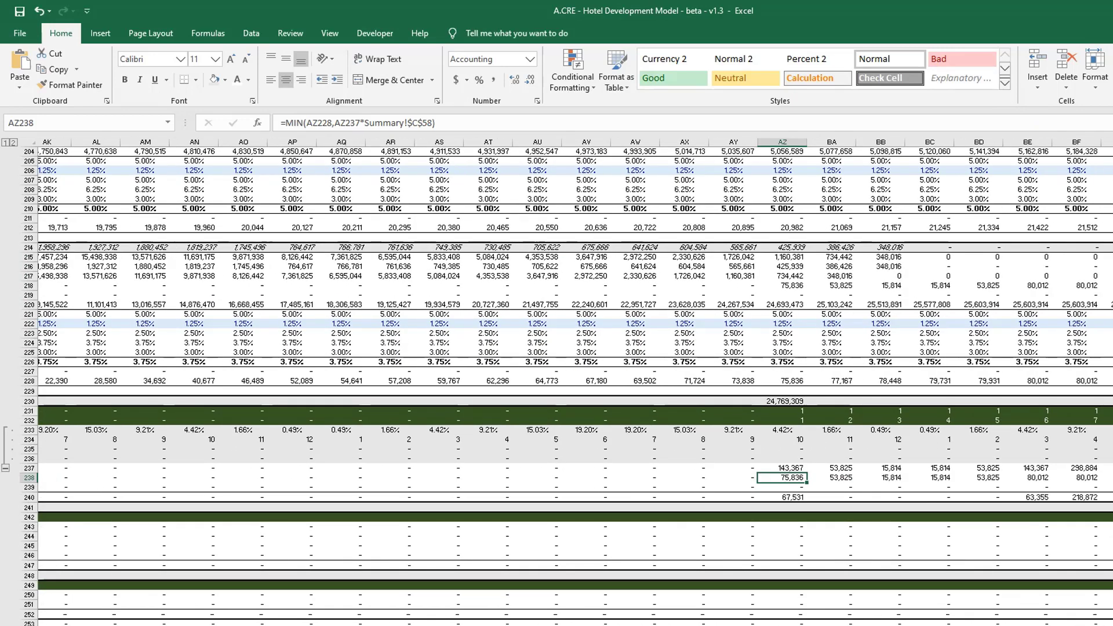
pyautogui.hscroll(1, 1073, 189)
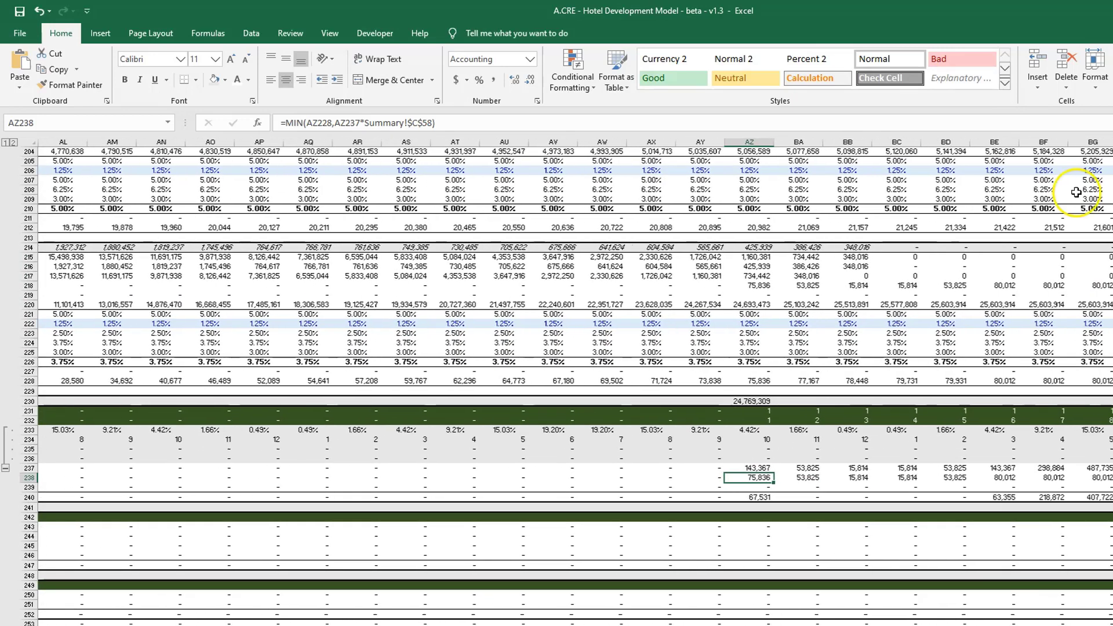
pyautogui.click(752, 381)
pyautogui.click(810, 380)
pyautogui.click(853, 379)
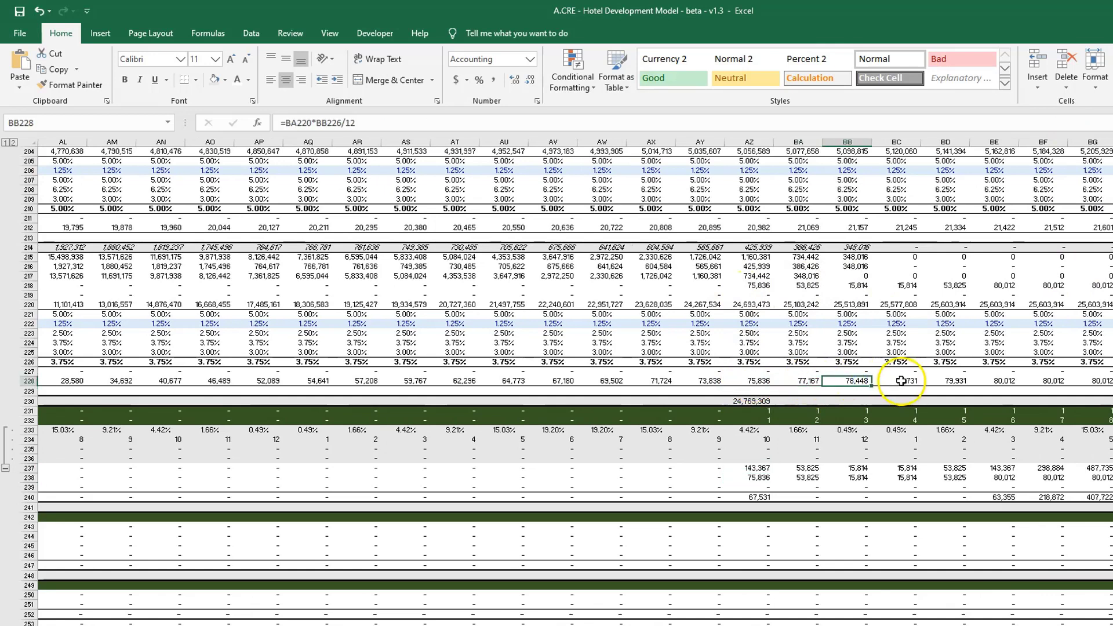
pyautogui.click(904, 380)
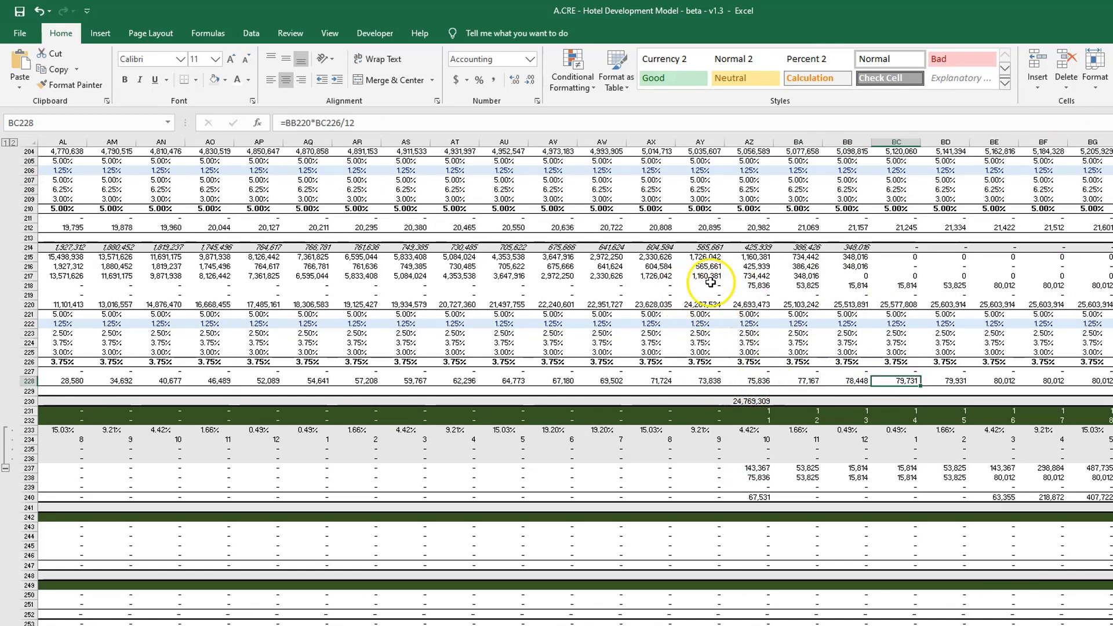
pyautogui.click(753, 383)
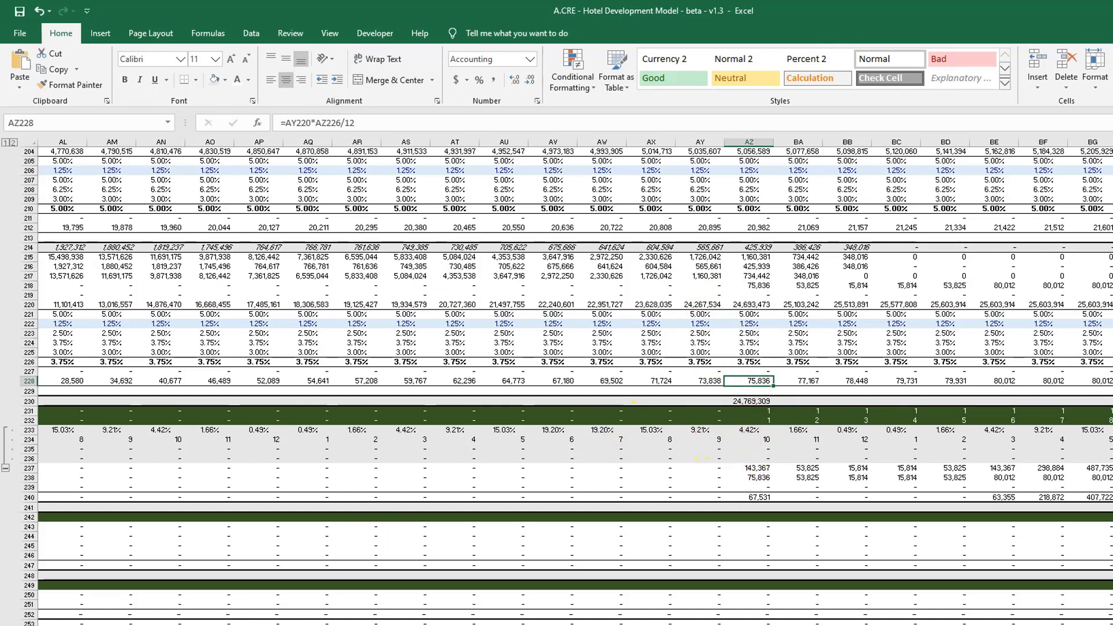
# Return to the Summary sheet and locate the Percent of Available Operating Cash Flow to Pay Int. input under Senior Debt.
pyautogui.hotkey('ctrl', 'pageup')
pyautogui.click(210, 586)
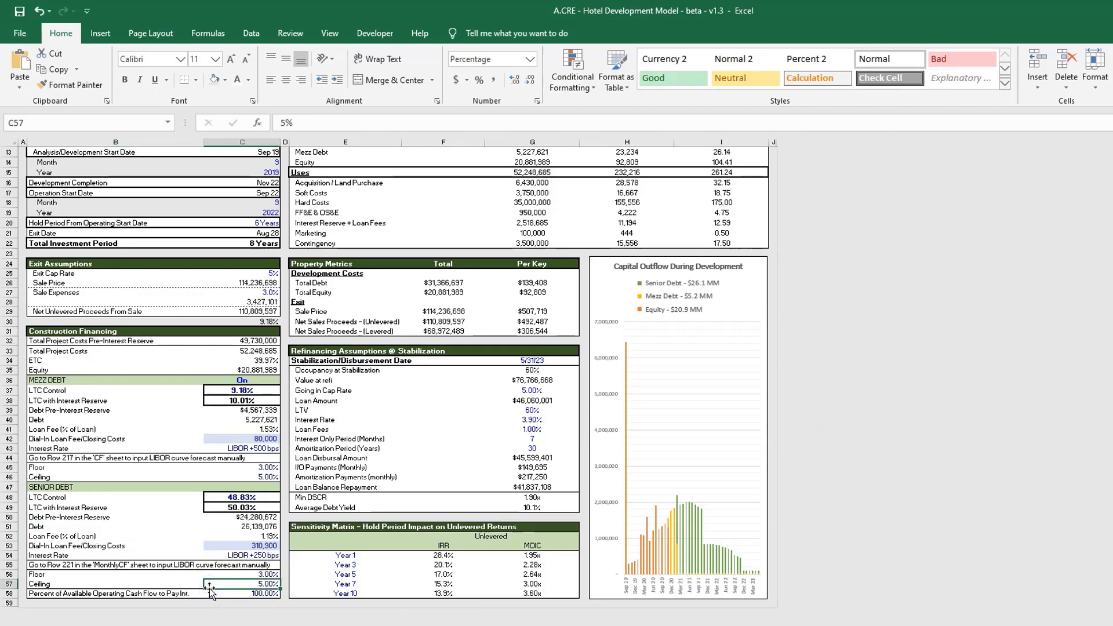
pyautogui.press('Left')
pyautogui.press('Left')
pyautogui.press('Down')
pyautogui.press('Right')
pyautogui.press('Right')
pyautogui.press('Right')
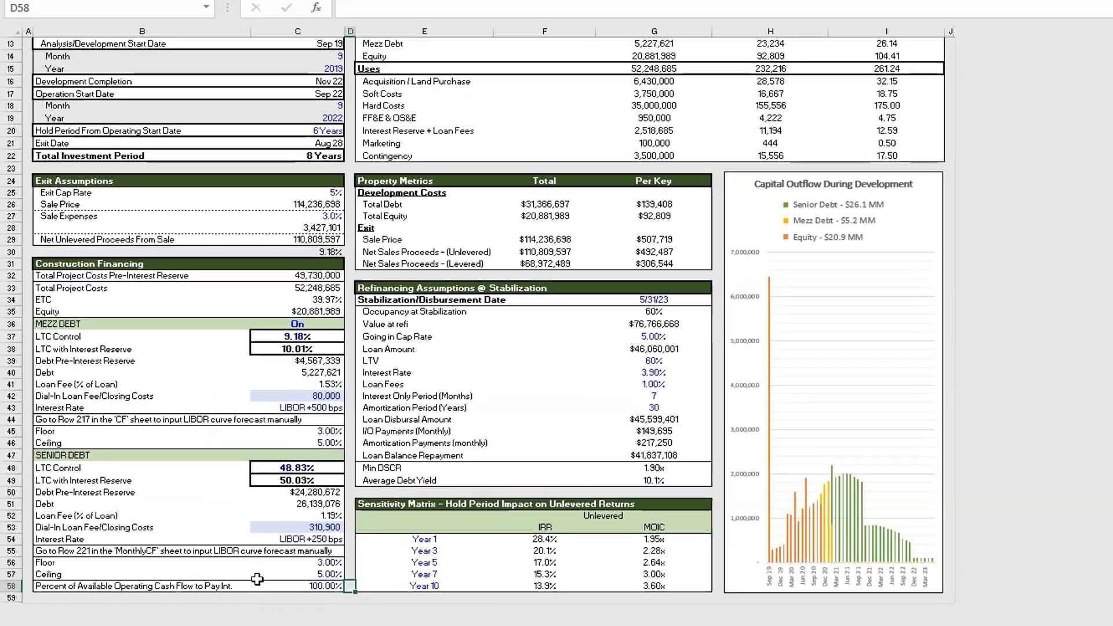
pyautogui.press('Left')
pyautogui.press('Left')
pyautogui.press('Left')
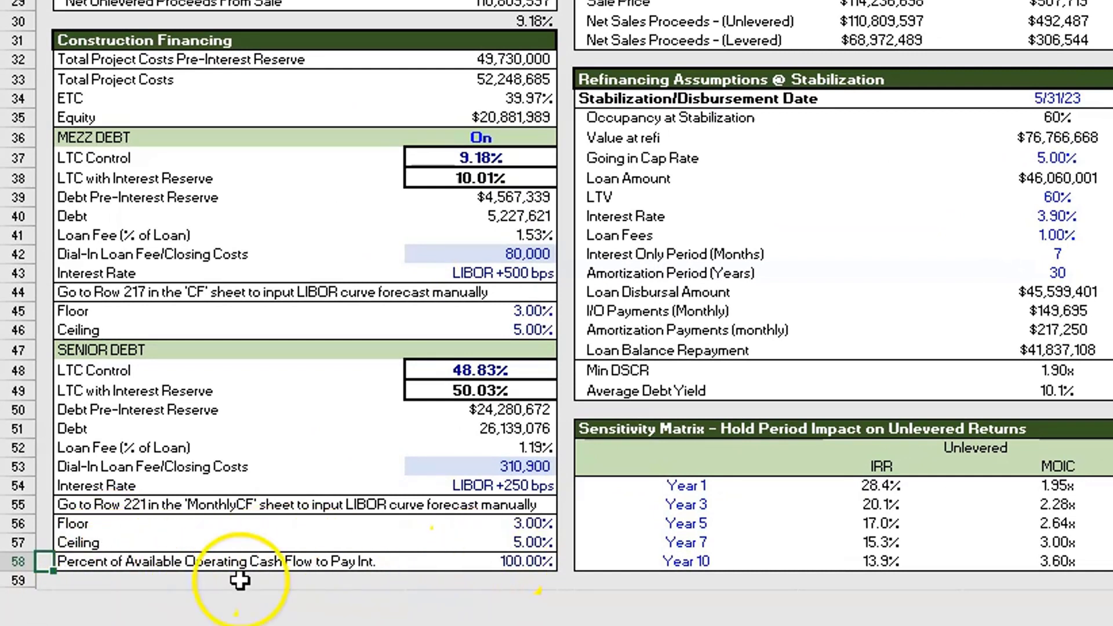
# Return to the MonthlyCF sheet and match the Hotel Operating Cash Flow row labels, including NOI and Const Loan Payments, to their monthly amounts.
pyautogui.click(504, 561)
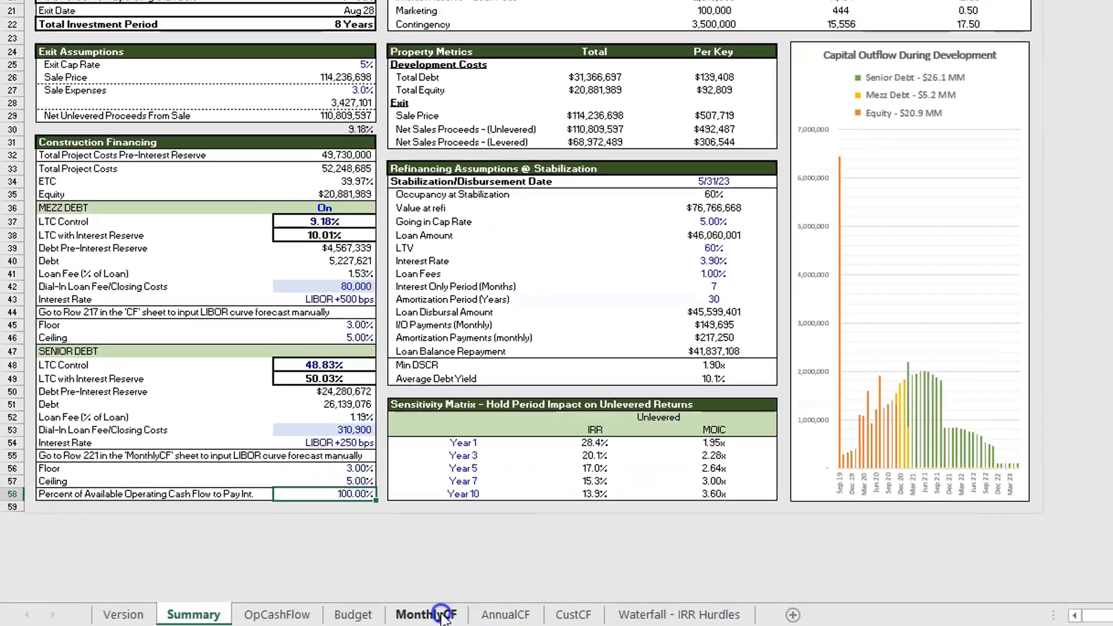
pyautogui.click(441, 543)
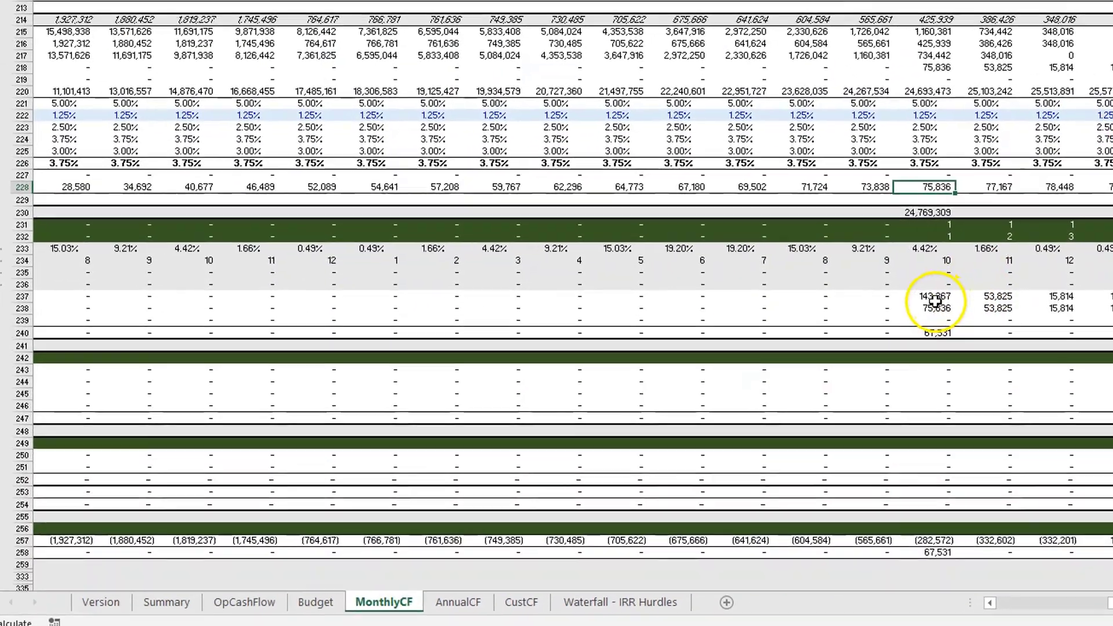
pyautogui.click(933, 339)
pyautogui.press('Home')
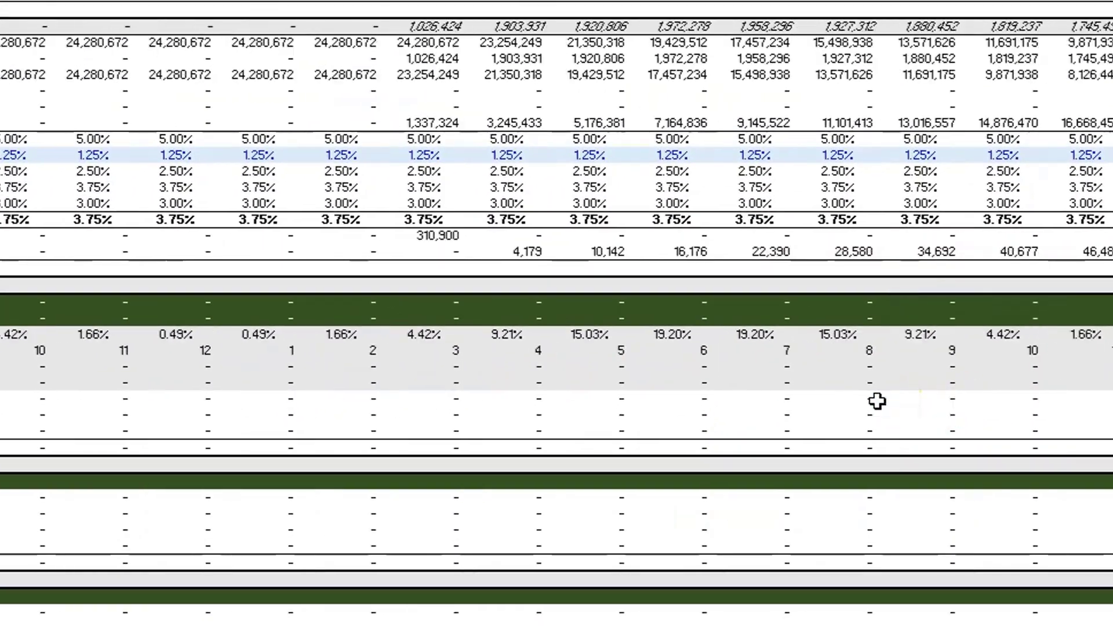
pyautogui.press('Left')
pyautogui.press('Left')
pyautogui.press('Left')
pyautogui.press('Left')
pyautogui.press('Left')
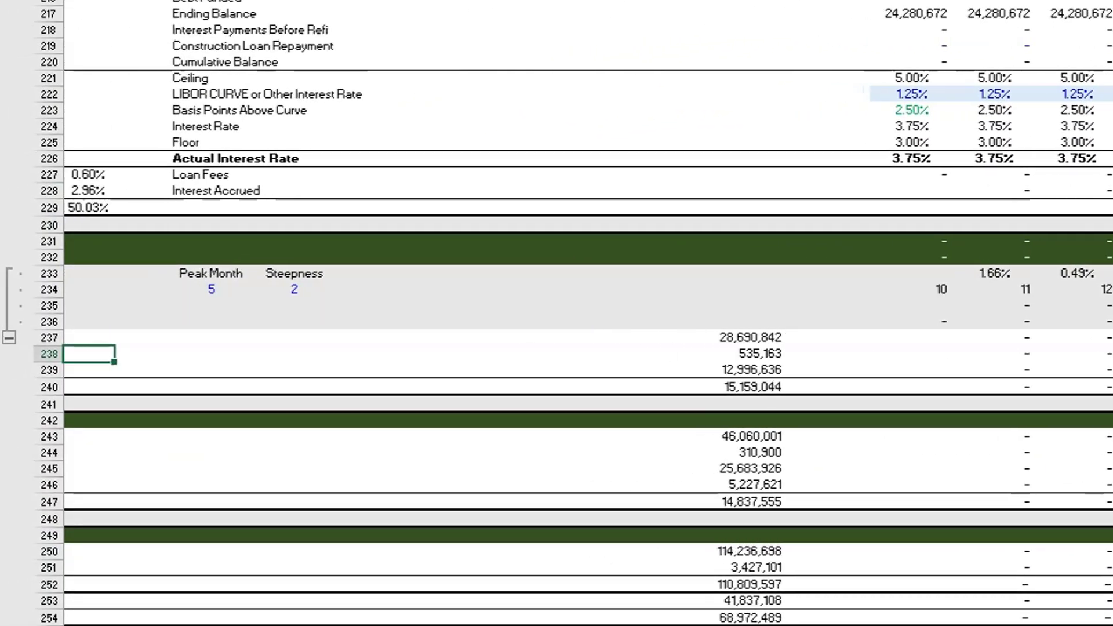
pyautogui.press('Right')
pyautogui.press('Right')
pyautogui.press('Right')
pyautogui.press('Right')
pyautogui.press('Right')
pyautogui.press('Right')
pyautogui.press('Right')
pyautogui.press('Right')
pyautogui.press('Right')
pyautogui.press('Right')
pyautogui.press('Right')
pyautogui.press('Right')
pyautogui.press('Right')
pyautogui.press('Right')
pyautogui.press('Right')
pyautogui.press('Right')
pyautogui.press('Right')
pyautogui.press('Right')
pyautogui.press('Right')
pyautogui.press('Right')
pyautogui.press('Right')
pyautogui.press('Right')
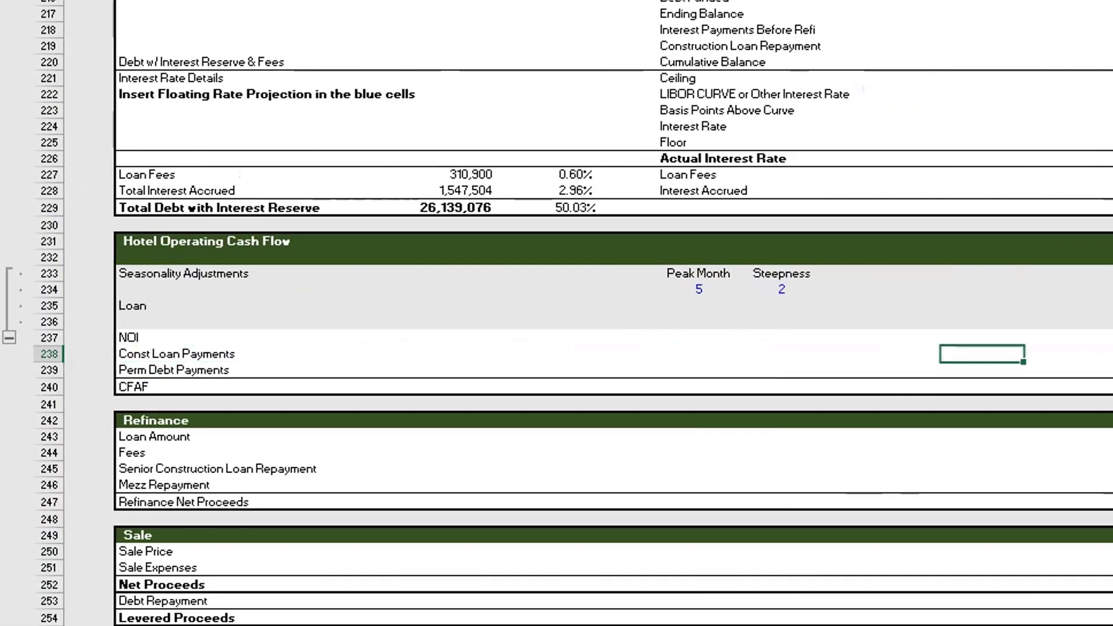
pyautogui.press('Left')
pyautogui.press('Left')
pyautogui.press('Left')
pyautogui.press('Left')
pyautogui.press('Left')
pyautogui.press('Left')
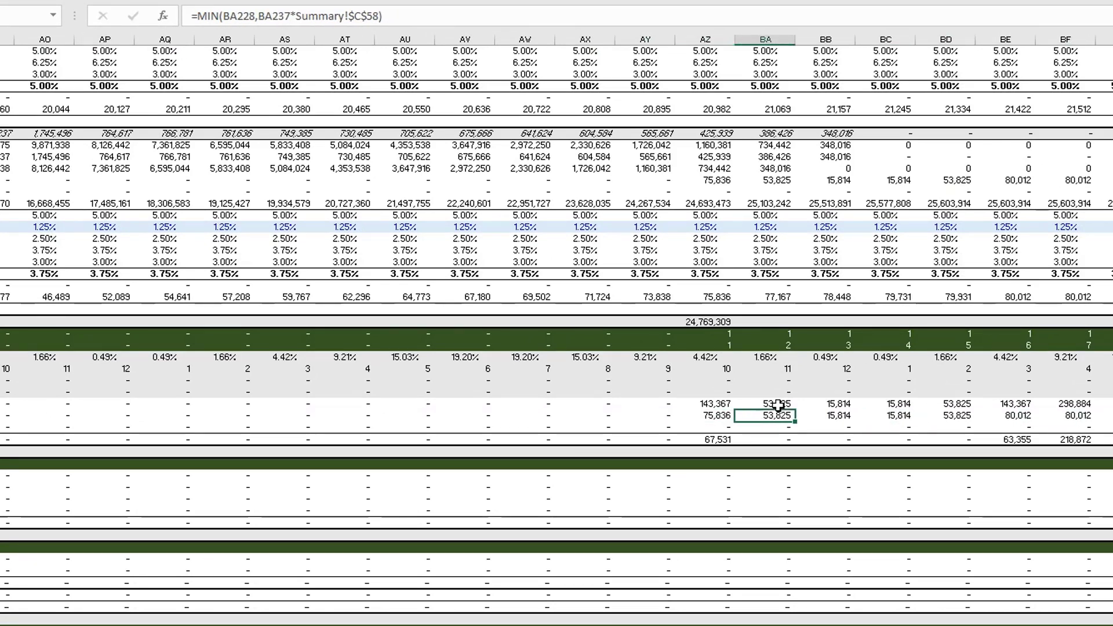
# Inspect the Const Loan Payments formula in MonthlyCF cell AZ238 and its references to accrued interest, NOI and the Summary percentage.
pyautogui.press('Left')
pyautogui.press('F2')
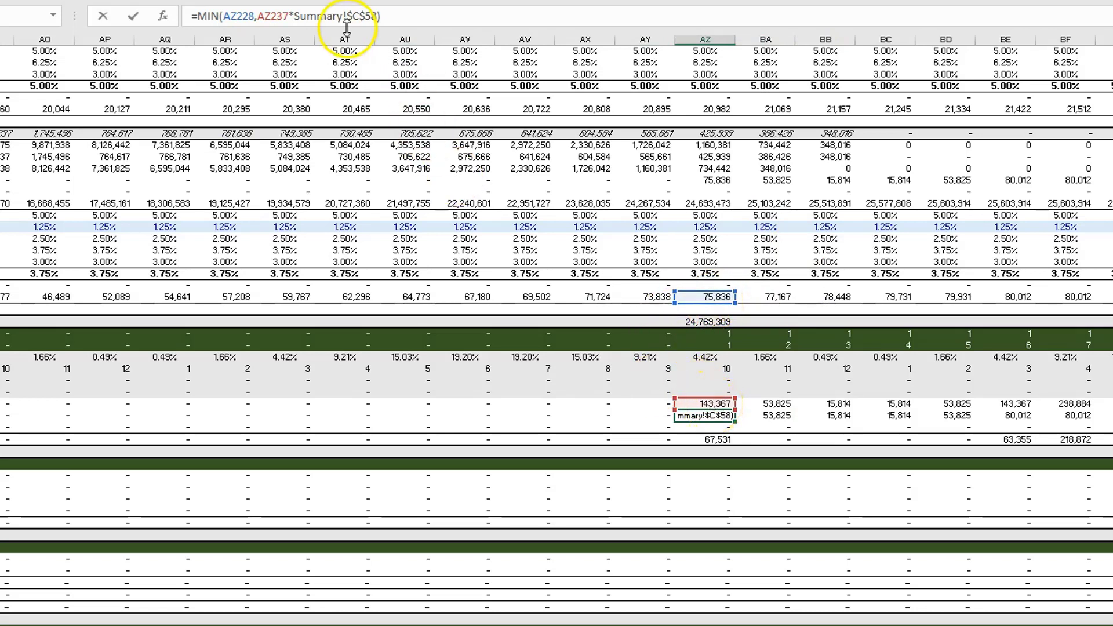
pyautogui.press('Escape')
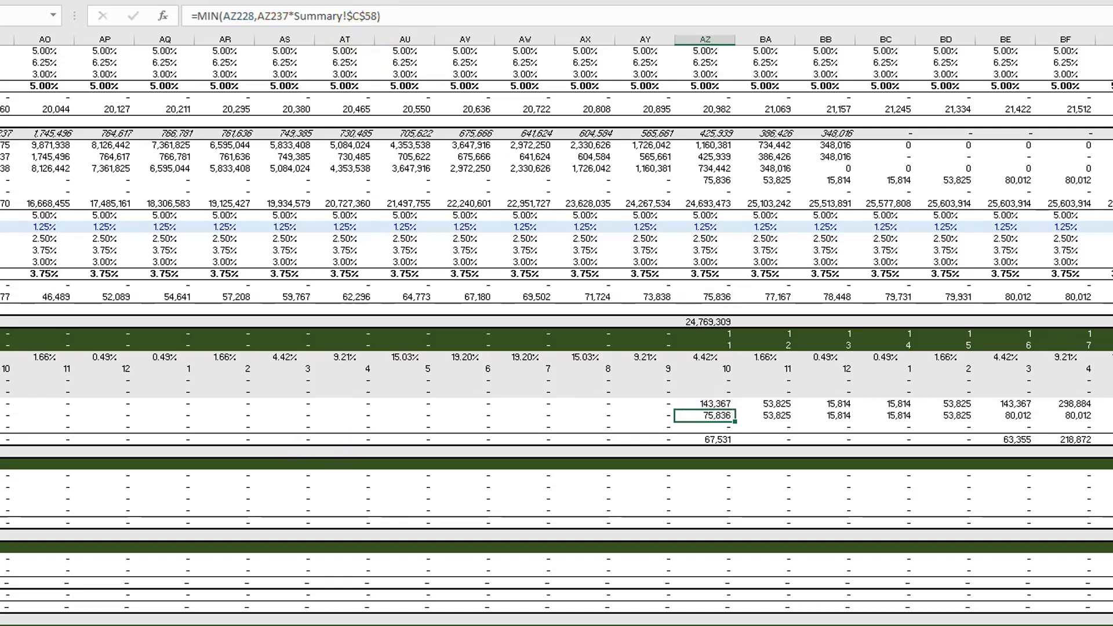
# Set Percent of Available Operating Cash Flow to Pay Int. to 20% and compare accrued interest, NOI and construction loan payments in MonthlyCF column AZ.
pyautogui.hotkey('ctrl', '[')
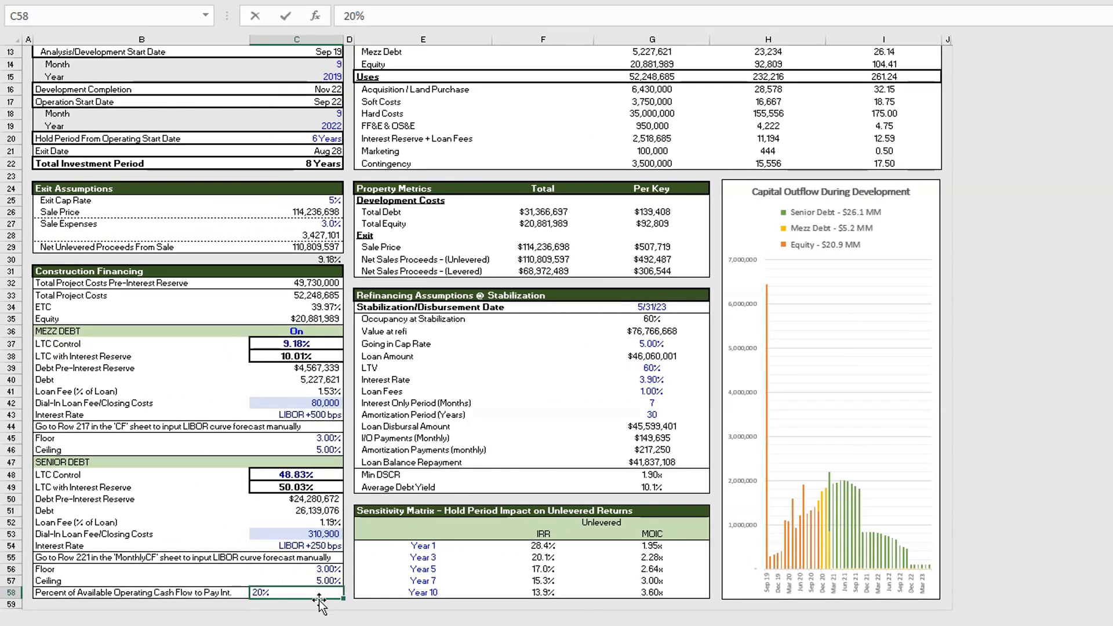
pyautogui.press('Return')
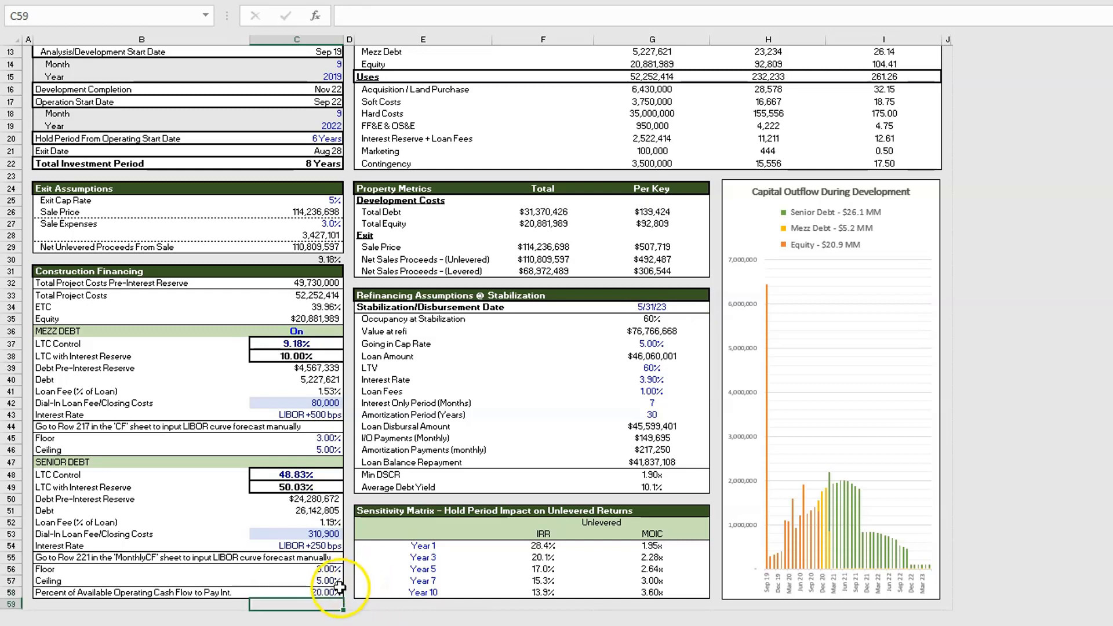
pyautogui.hotkey('ctrl', 'pagedown')
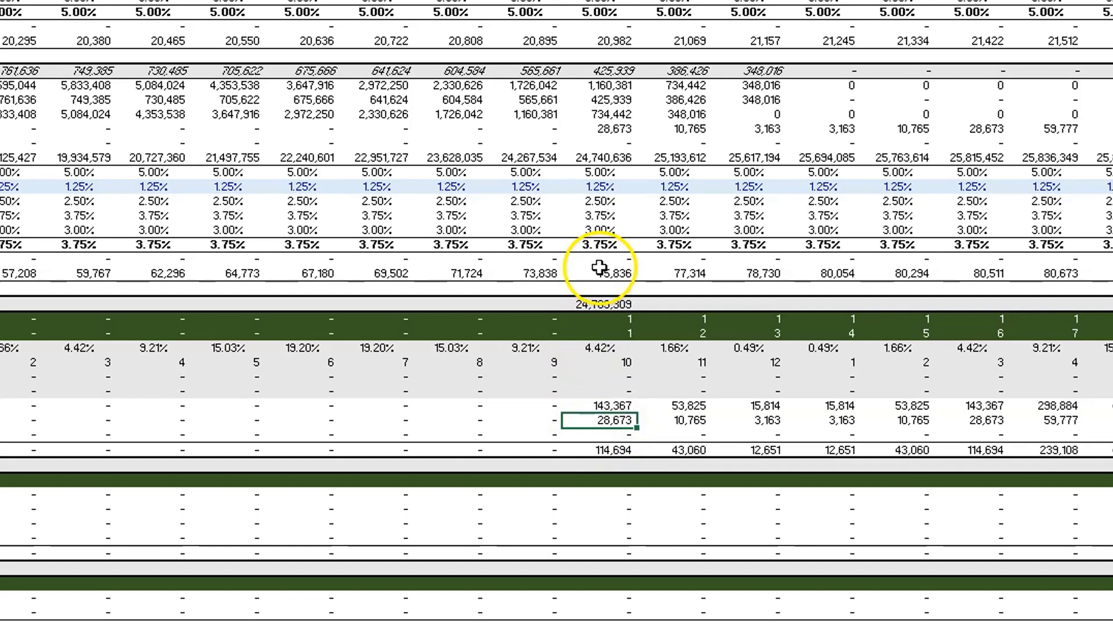
pyautogui.click(598, 268)
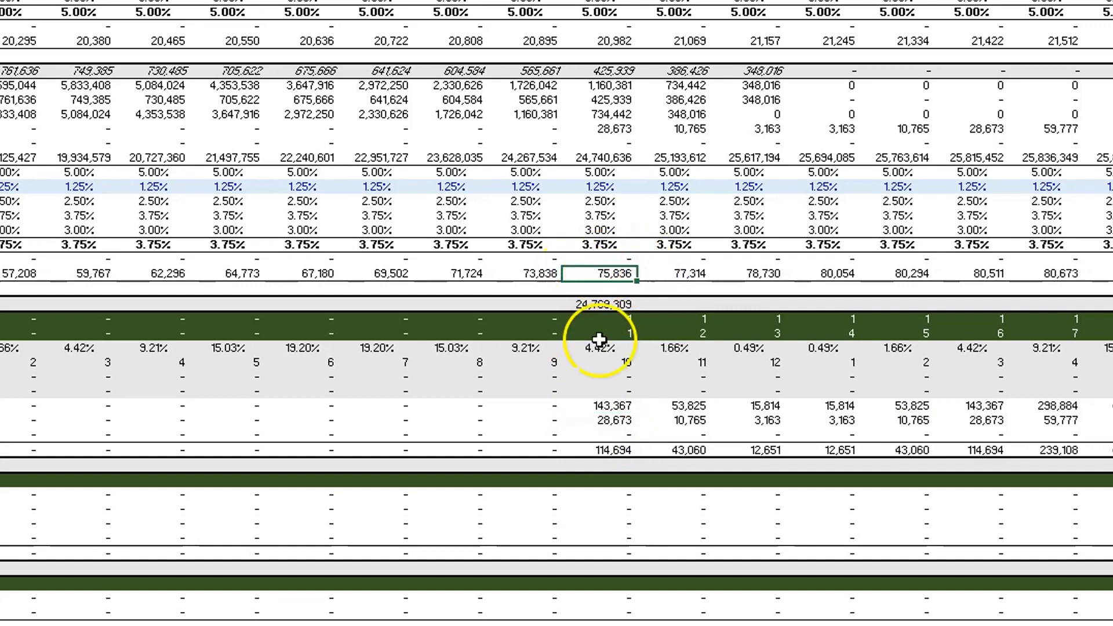
pyautogui.click(606, 407)
pyautogui.click(605, 422)
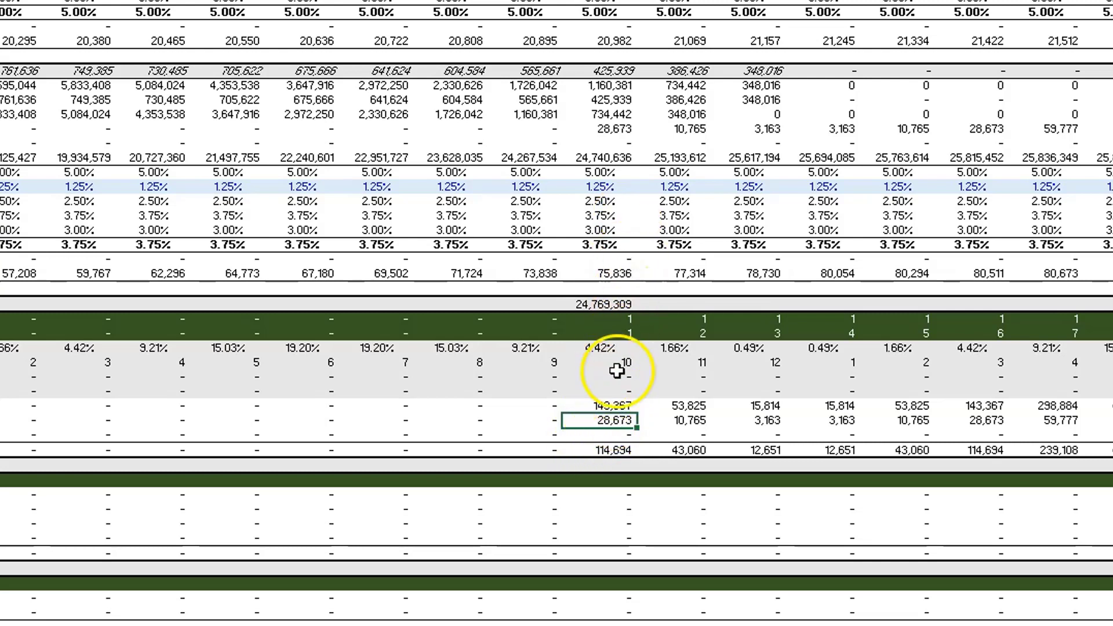
pyautogui.click(605, 128)
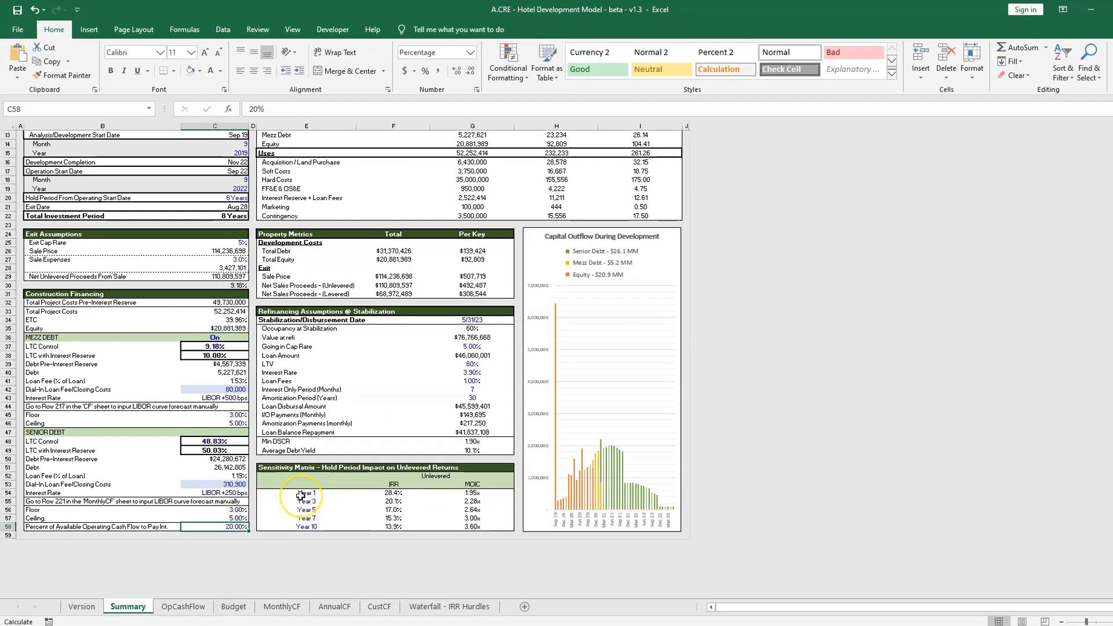
# Set the Percent of Available Operating Cash Flow to Pay Int. back to 100% in Summary cell C58.
pyautogui.write('100')
pyautogui.press('Return')
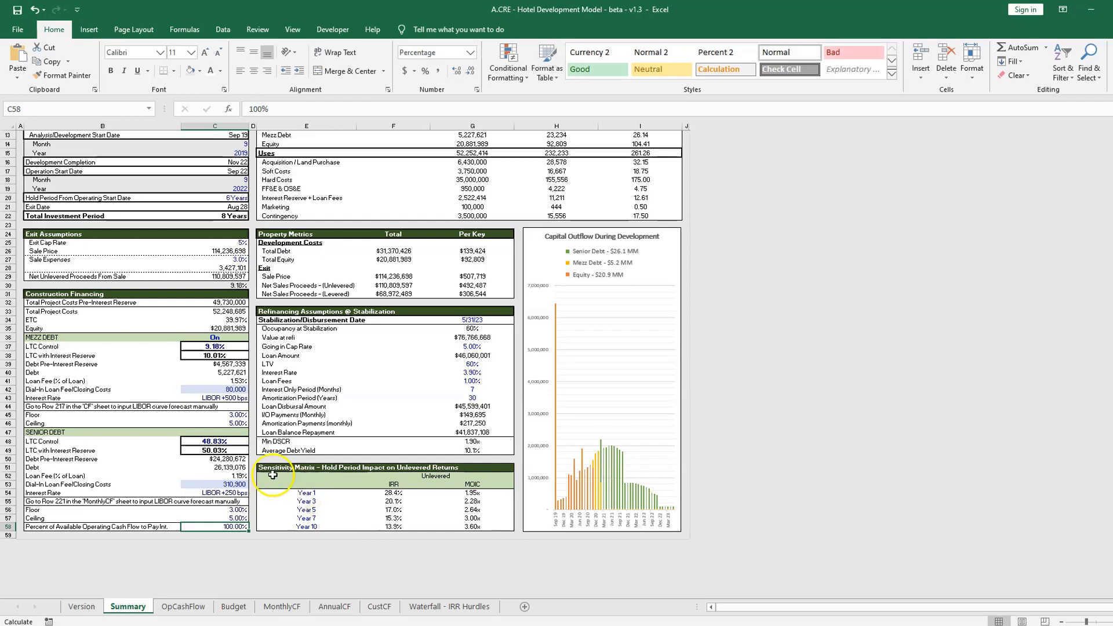
# Check the v1.3 changelog entry on debt metrics and examine Min DSCR and Average Debt Yield under Refinancing Assumptions on the Summary sheet.
pyautogui.click(81, 607)
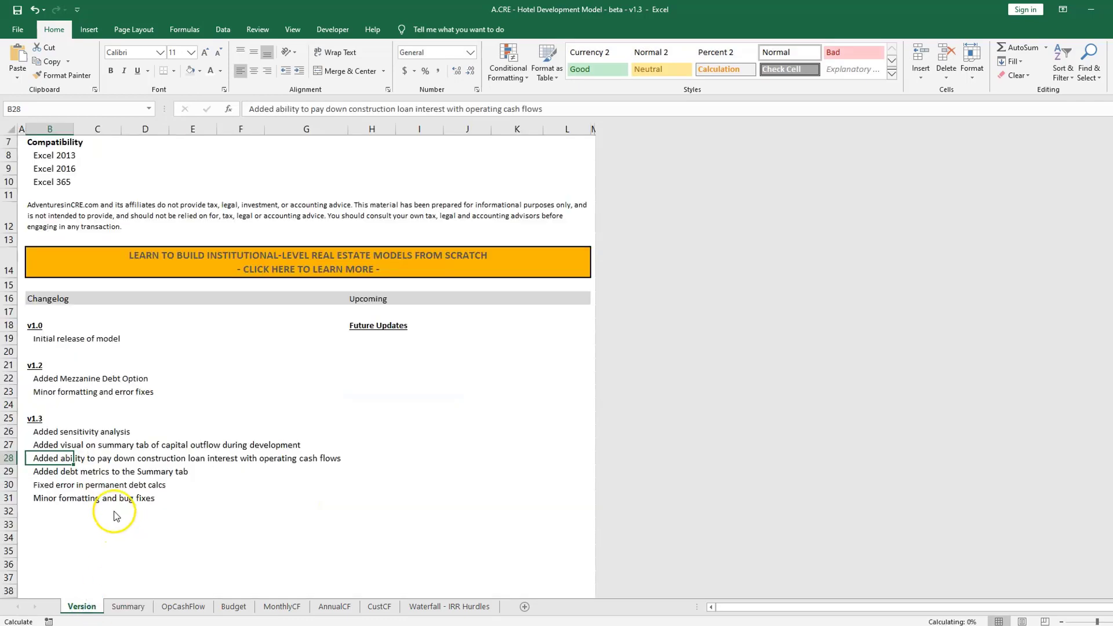
pyautogui.click(127, 607)
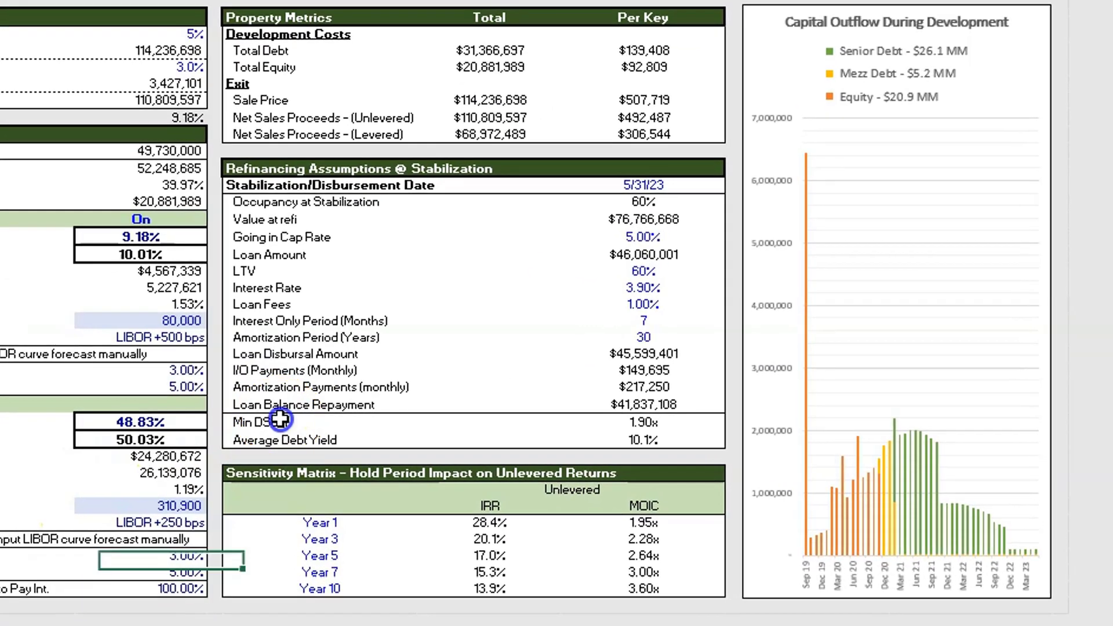
pyautogui.click(334, 439)
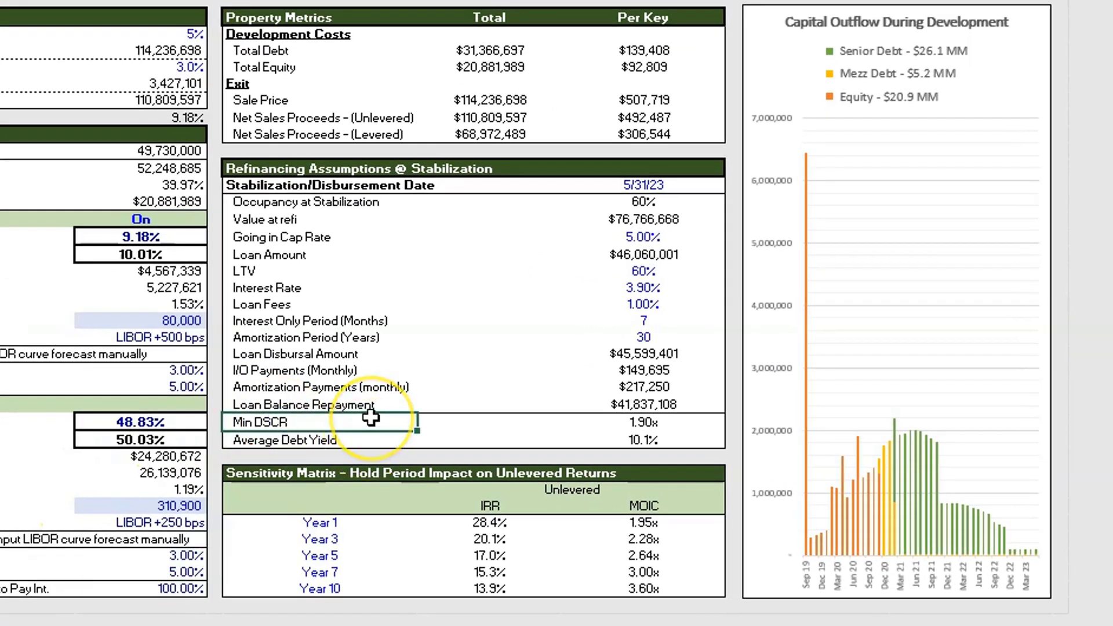
pyautogui.press('Down')
pyautogui.press('Right')
pyautogui.press('Right')
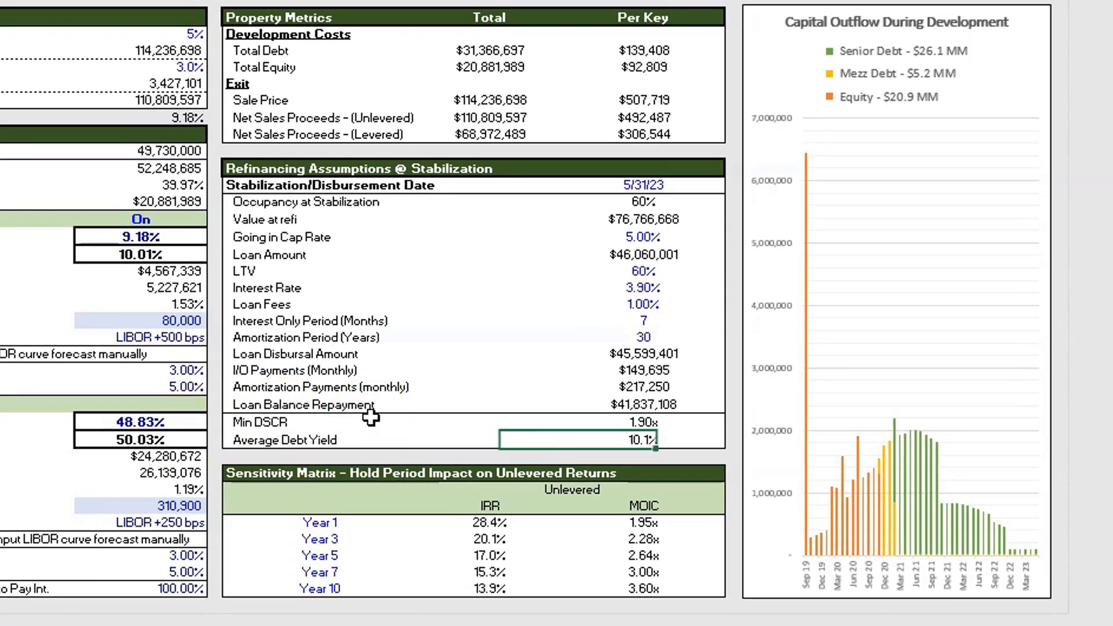
pyautogui.press('Left')
pyautogui.press('Left')
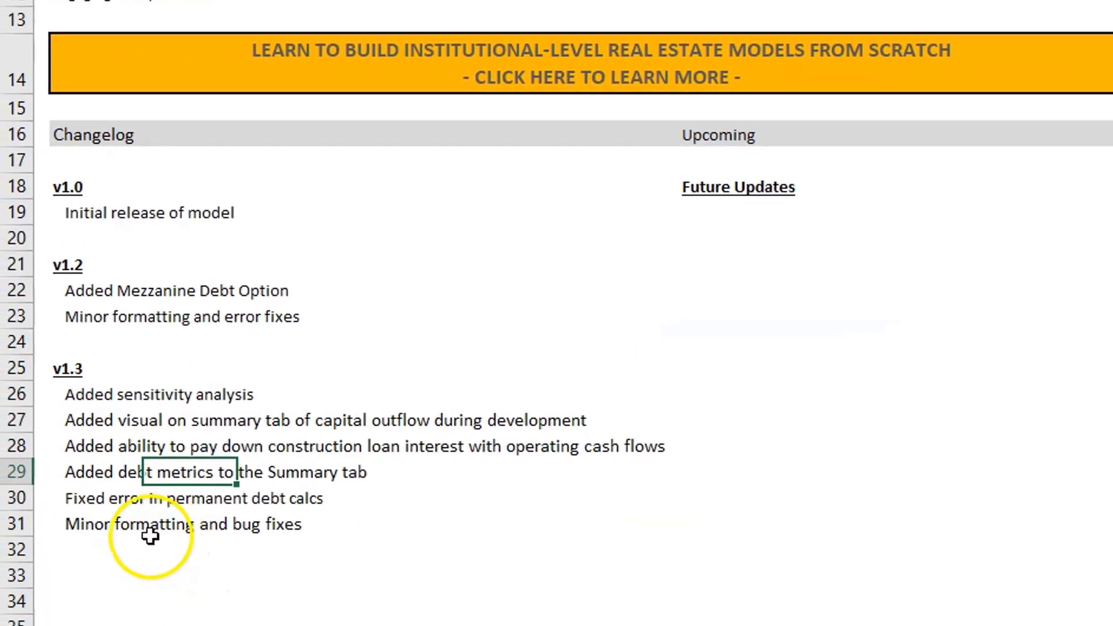
# Read the changelog entries on the permanent debt fix and minor bug fixes, and review the Summary sheet from its top.
pyautogui.click(77, 504)
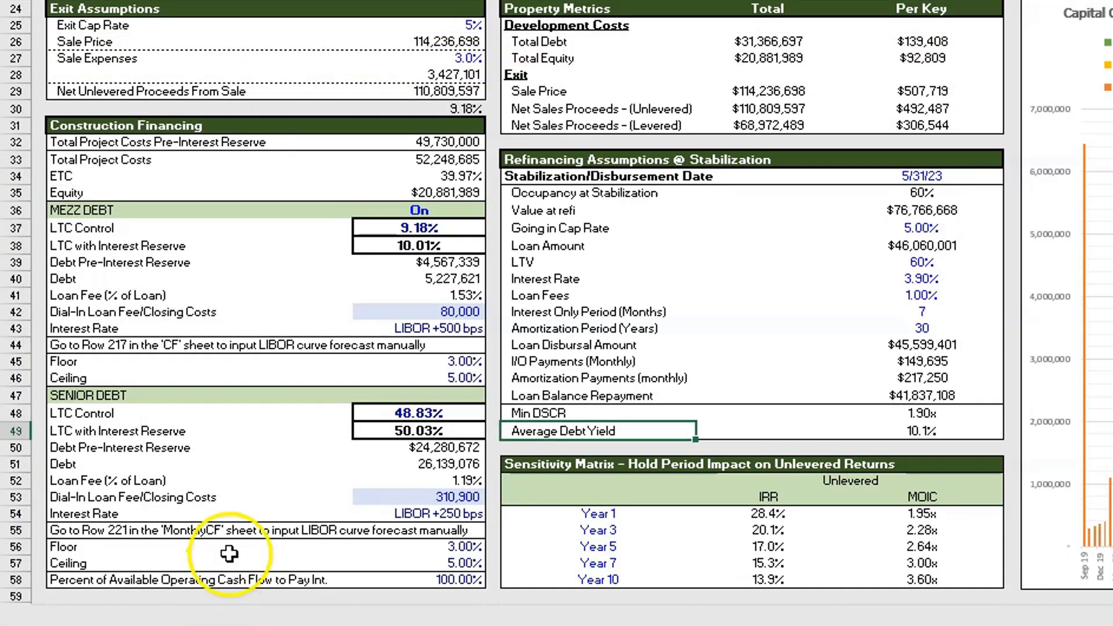
pyautogui.click(542, 195)
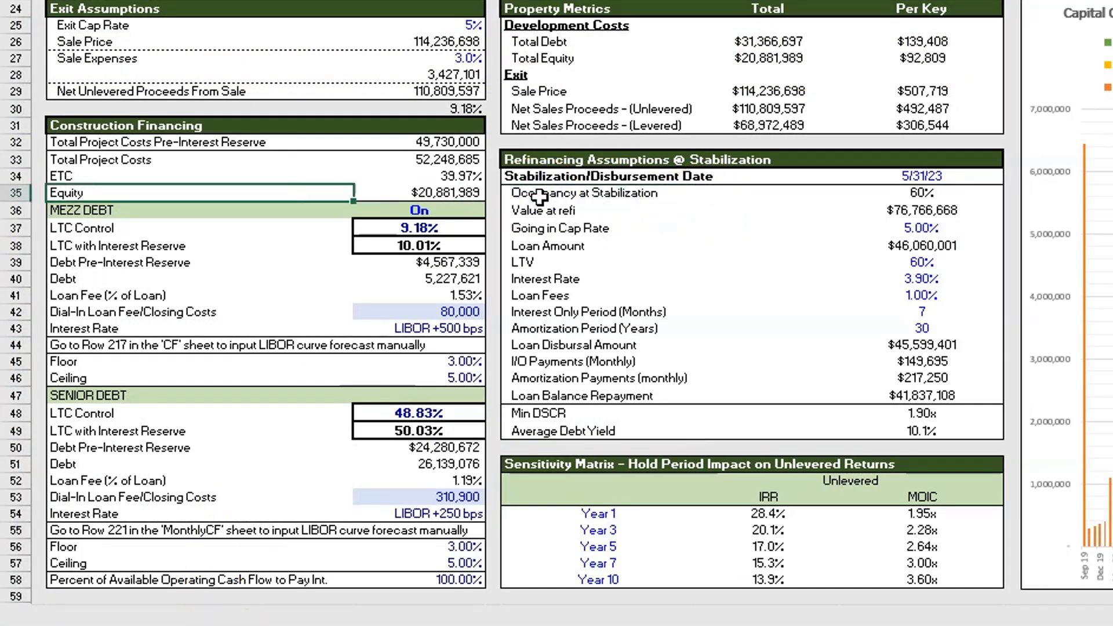
pyautogui.scroll(4, 544, 203)
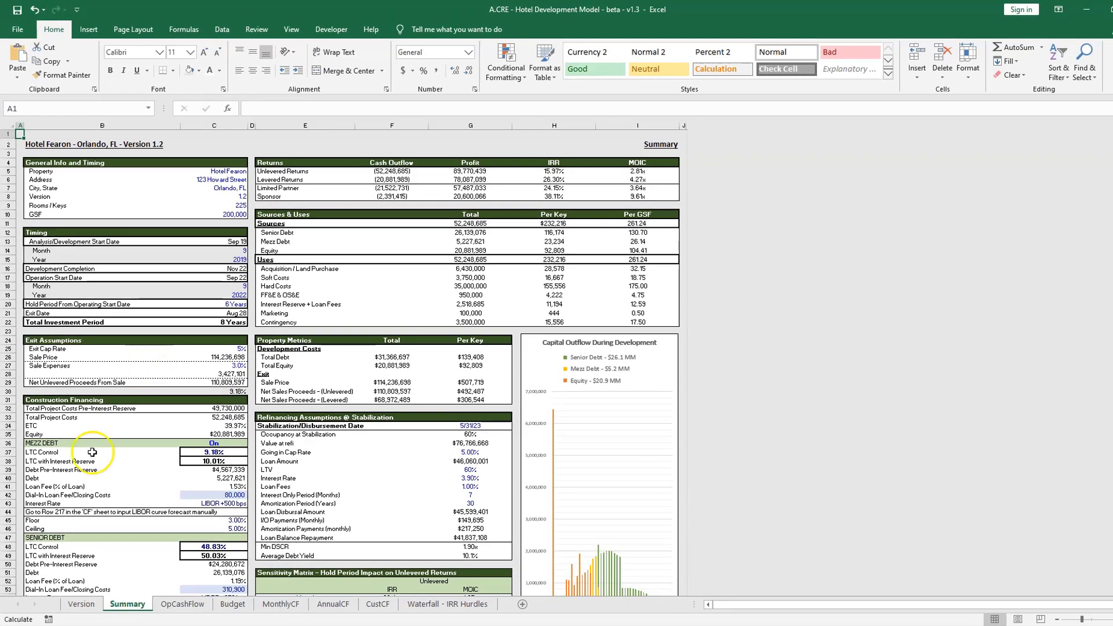
# Clear the stray percentage in Summary cell C30, just above the Construction Financing section.
pyautogui.scroll(-2, 141, 462)
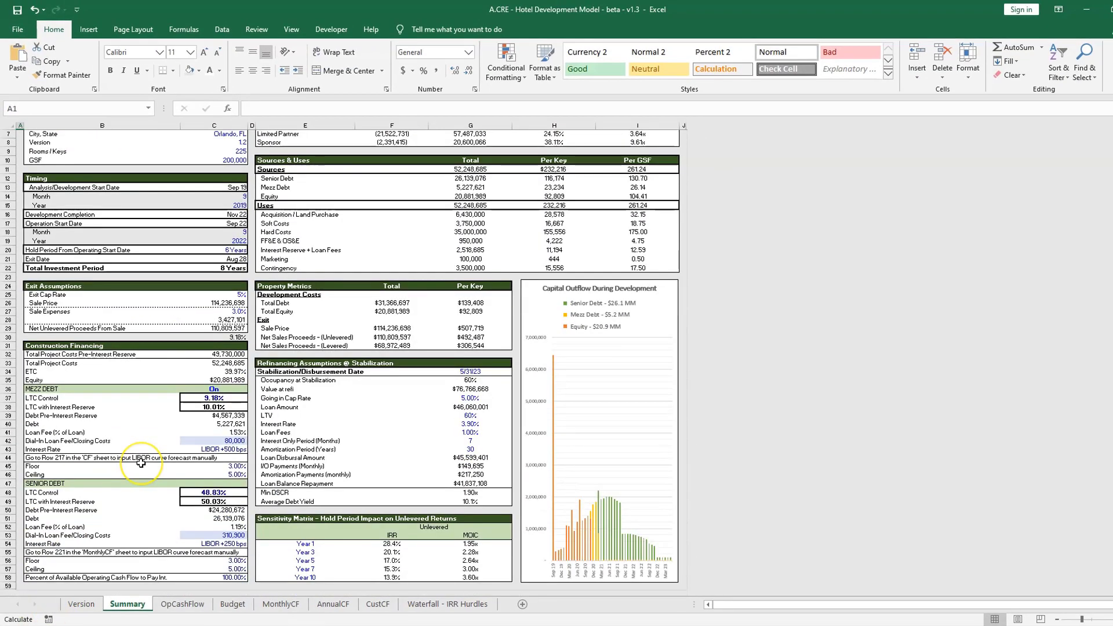
pyautogui.click(163, 350)
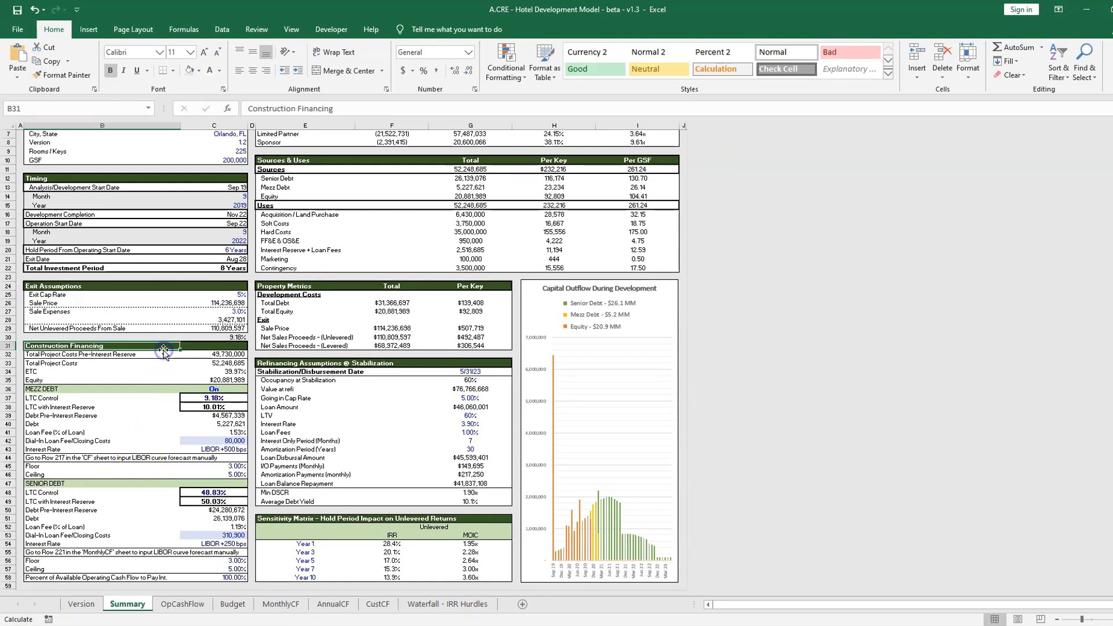
pyautogui.click(224, 336)
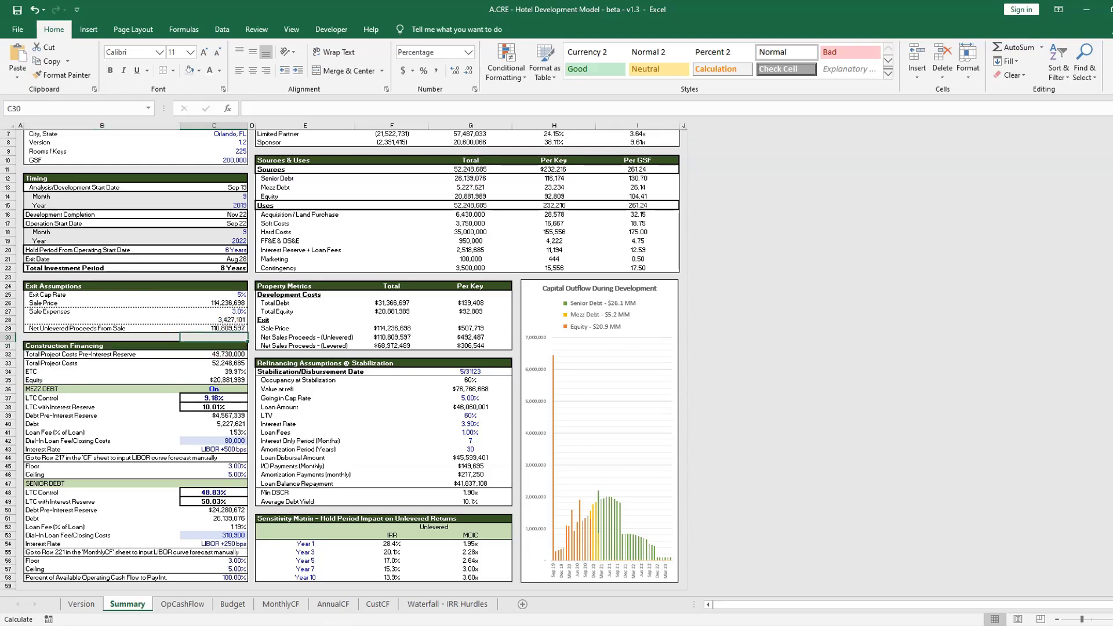